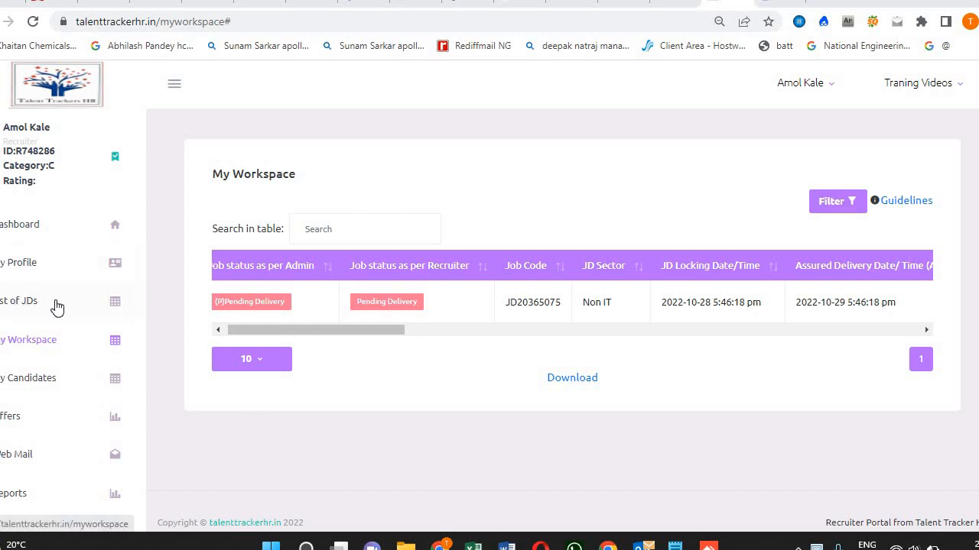
From My Workspace, open the Add Candidate form for job JD20365075.
click(35, 305)
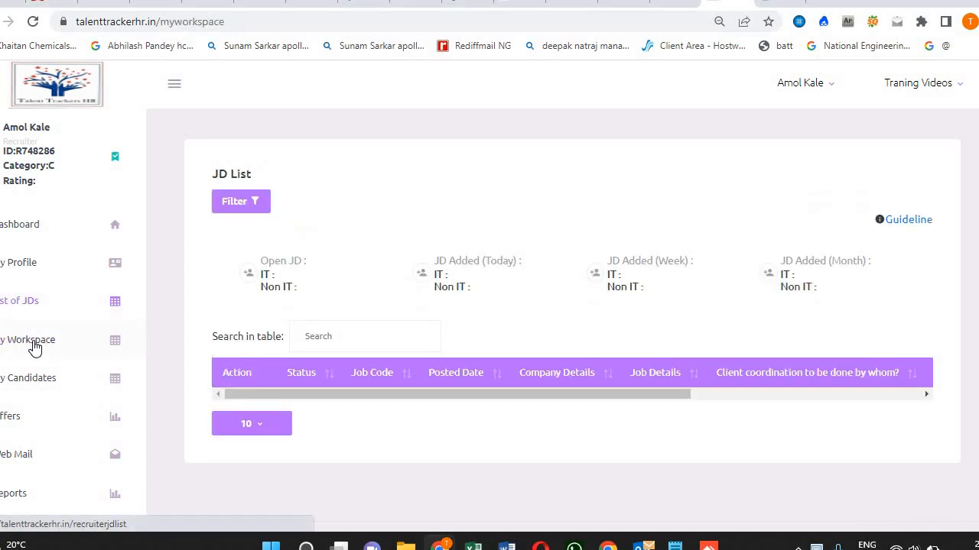
click(35, 345)
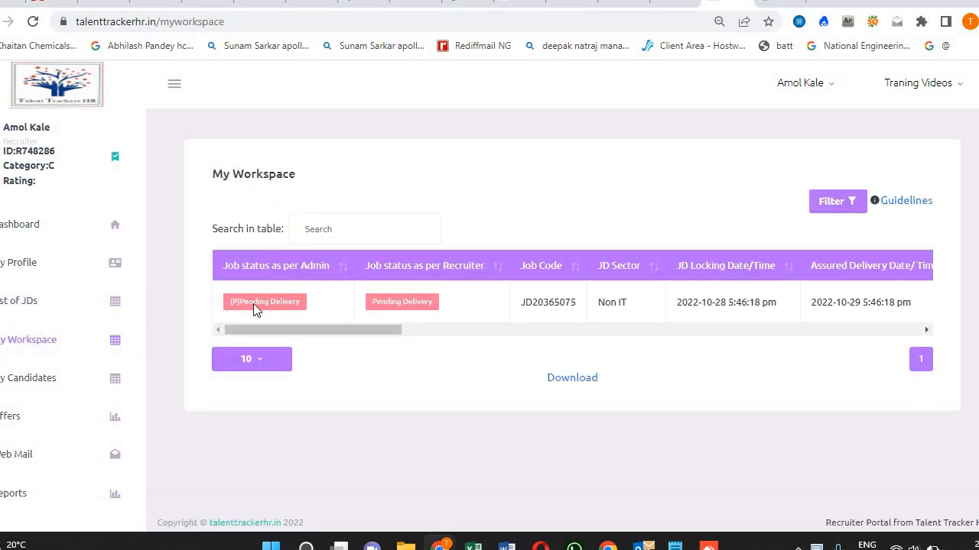
drag(348, 329, 778, 380)
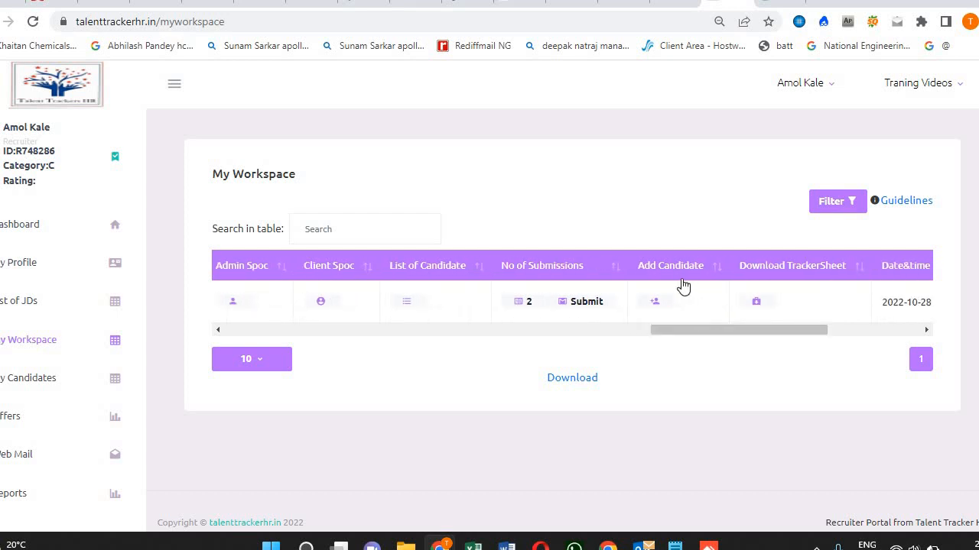
click(659, 304)
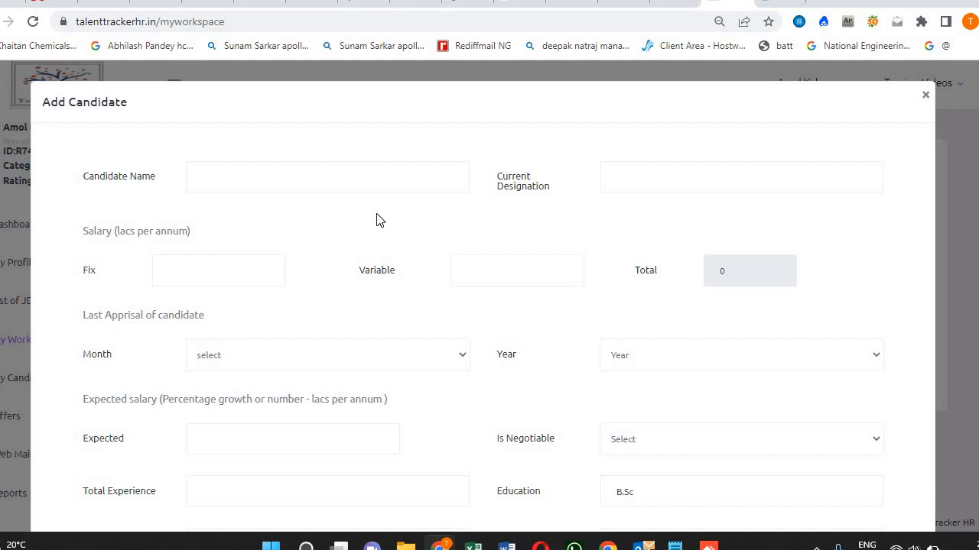
Fill in the candidate's name from autofill and set Current Designation to manager.
click(258, 175)
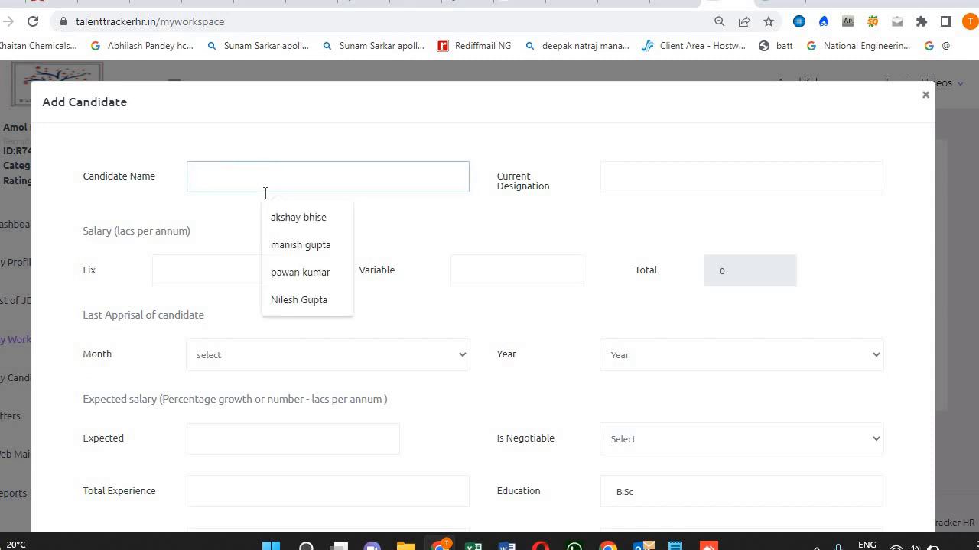
click(290, 219)
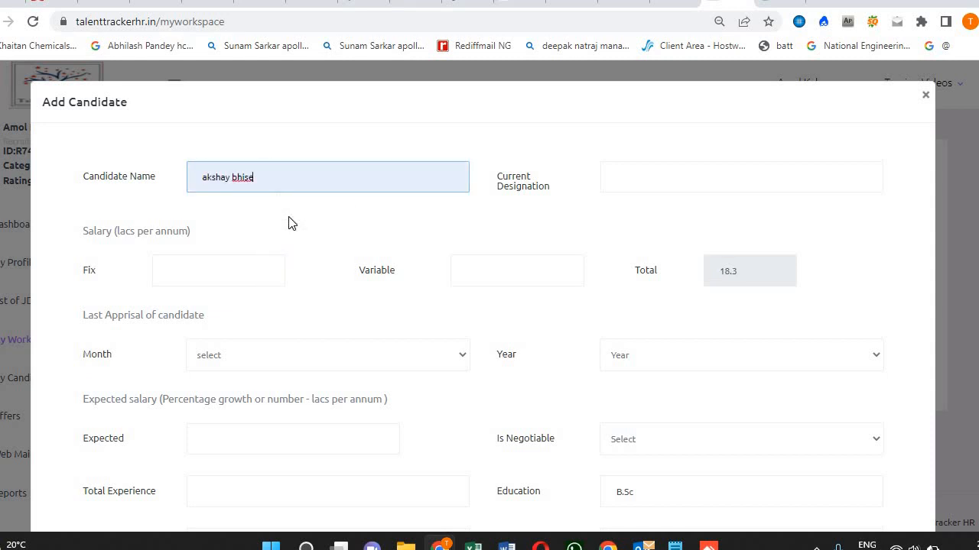
click(664, 176)
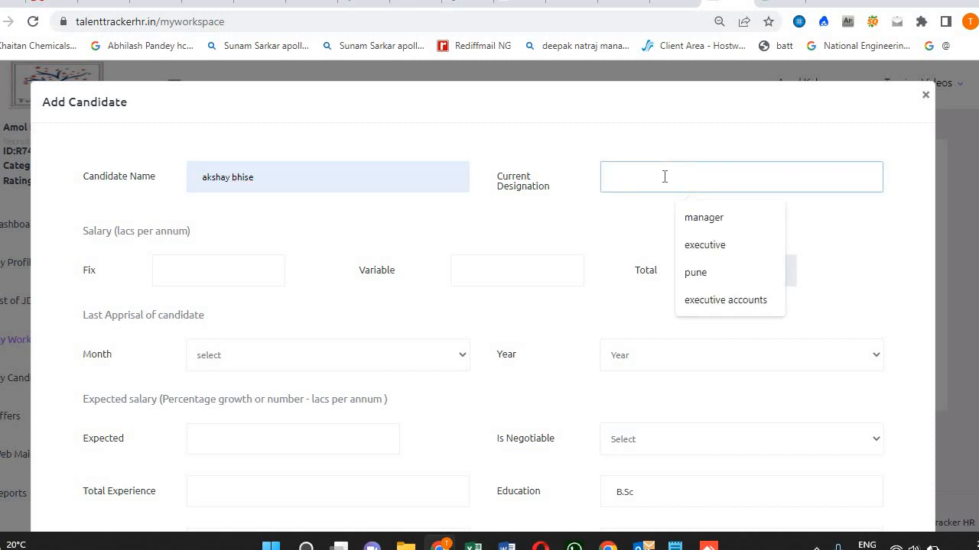
click(692, 218)
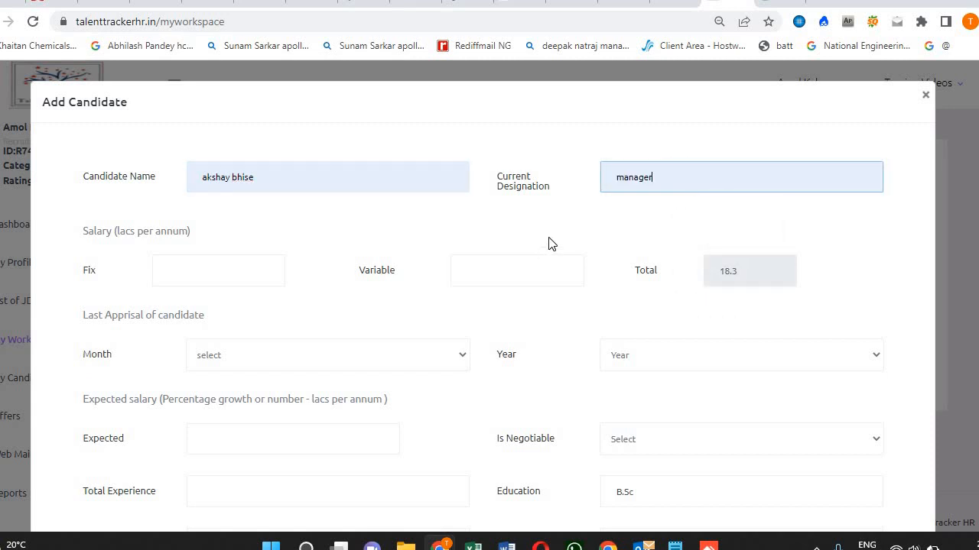
click(480, 232)
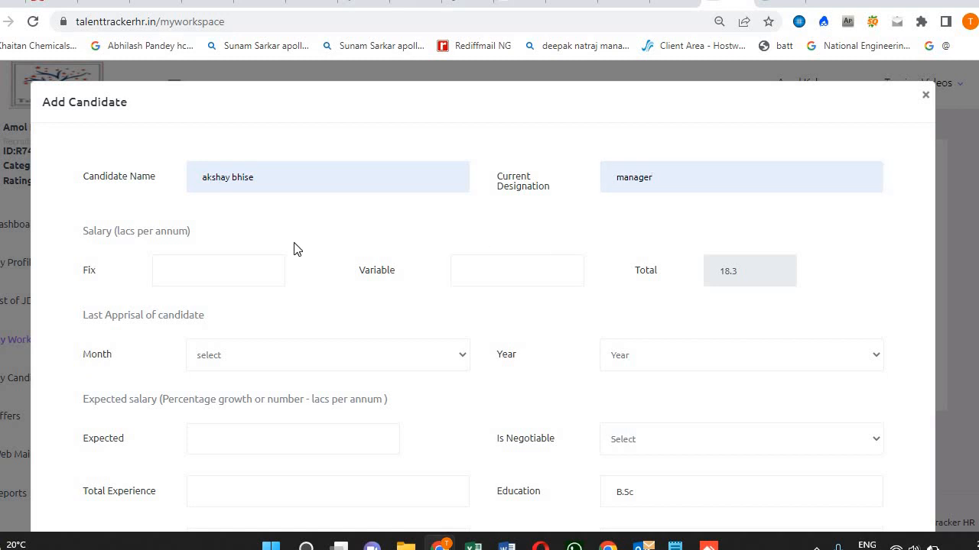
Enter fixed salary 15.4 and variable salary 2.2, giving a 17.6 lacs total.
click(251, 271)
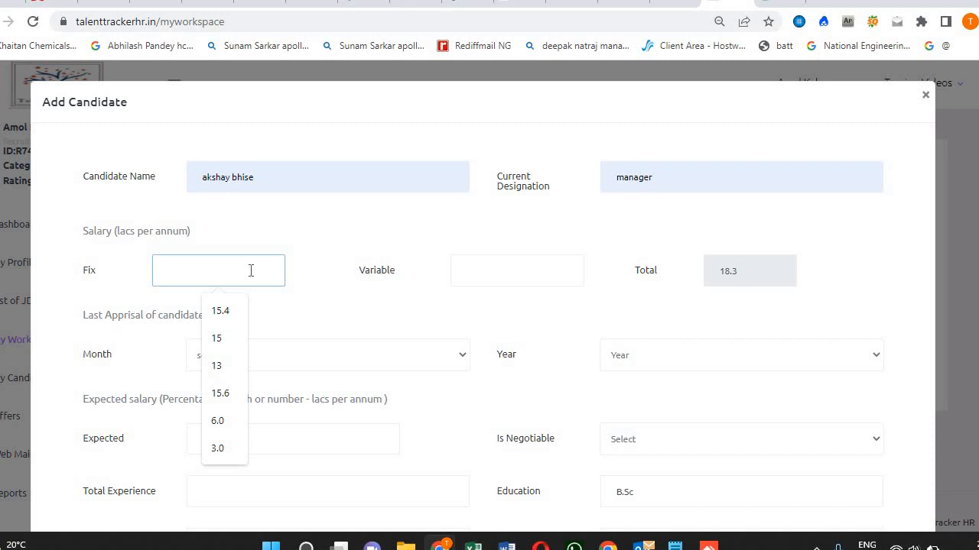
click(229, 314)
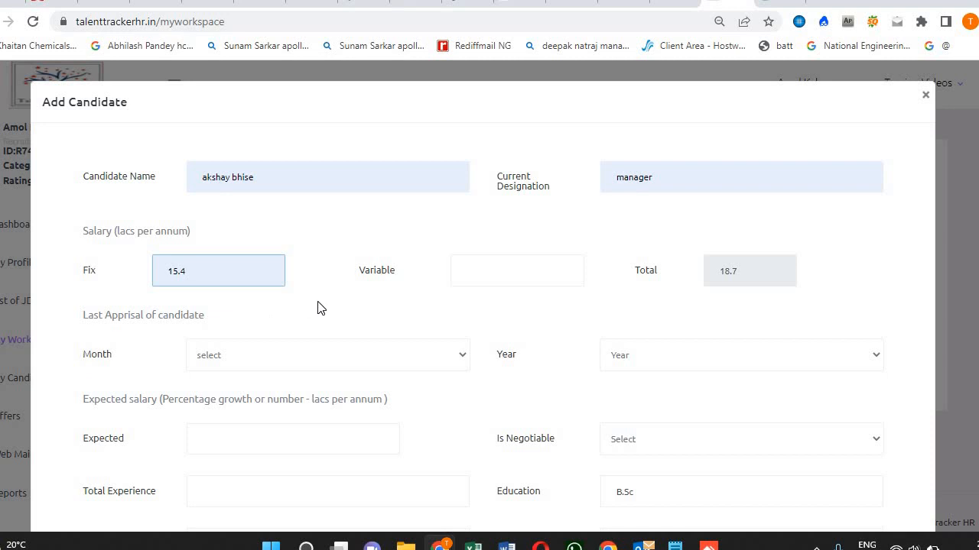
click(511, 269)
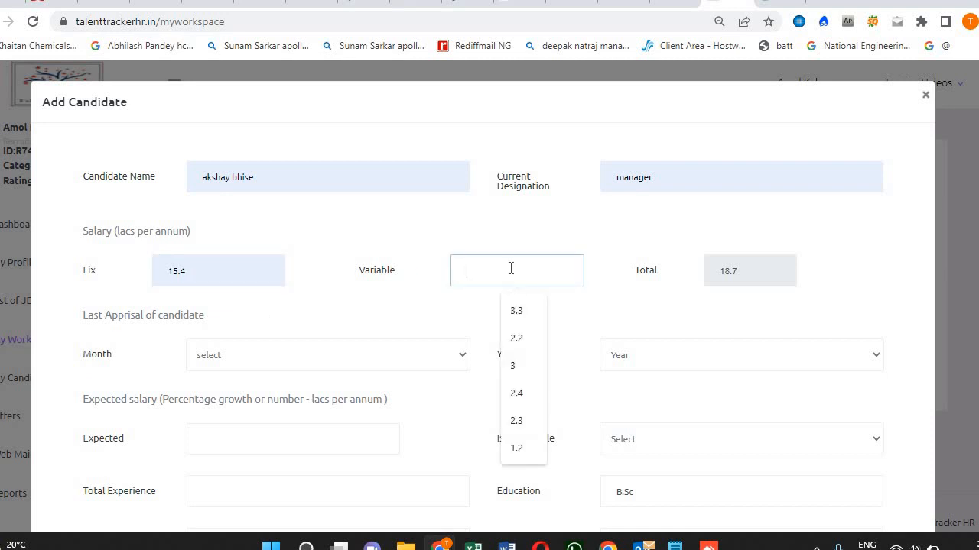
click(517, 337)
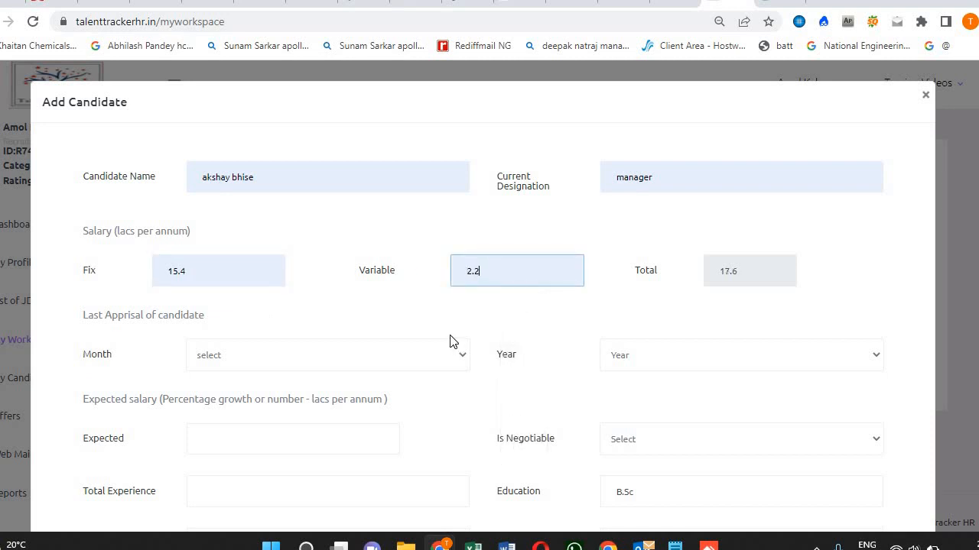
click(461, 296)
scroll(353, 337, down, 1)
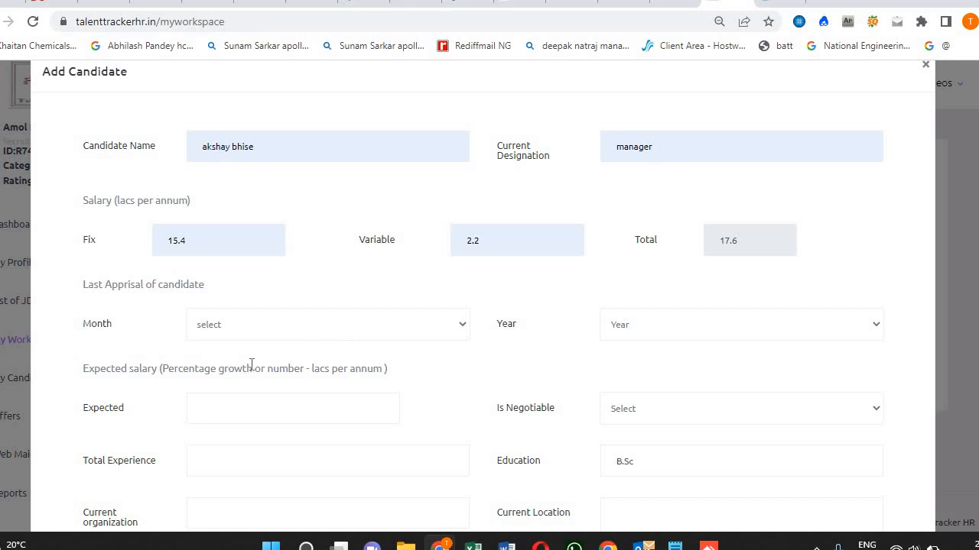
Choose June as the last appraisal month and 2022 as the year.
click(302, 327)
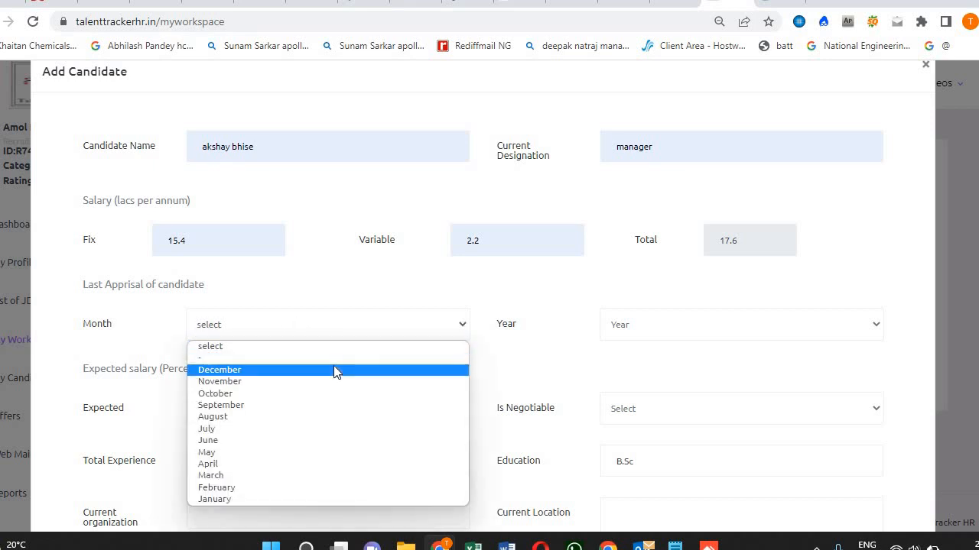
click(314, 444)
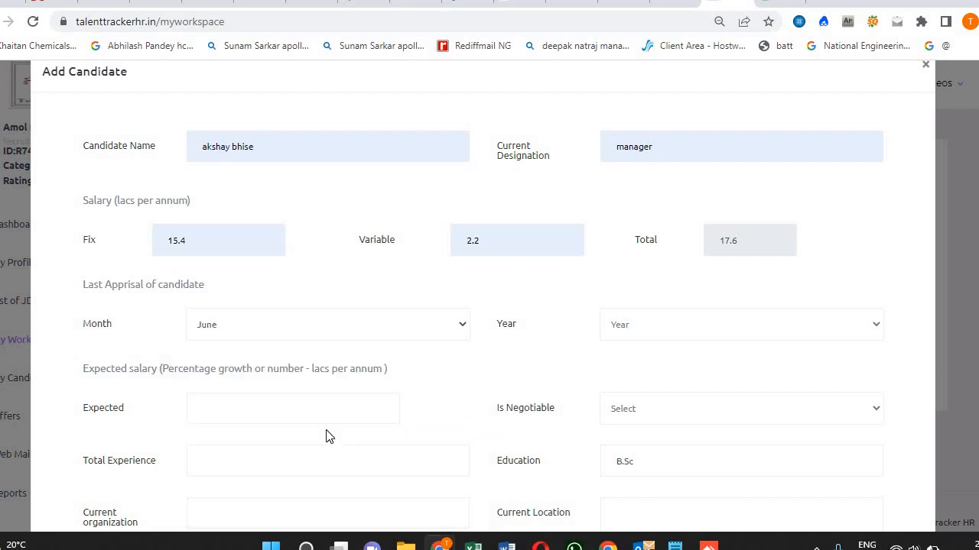
click(695, 321)
click(686, 393)
scroll(604, 369, down, 3)
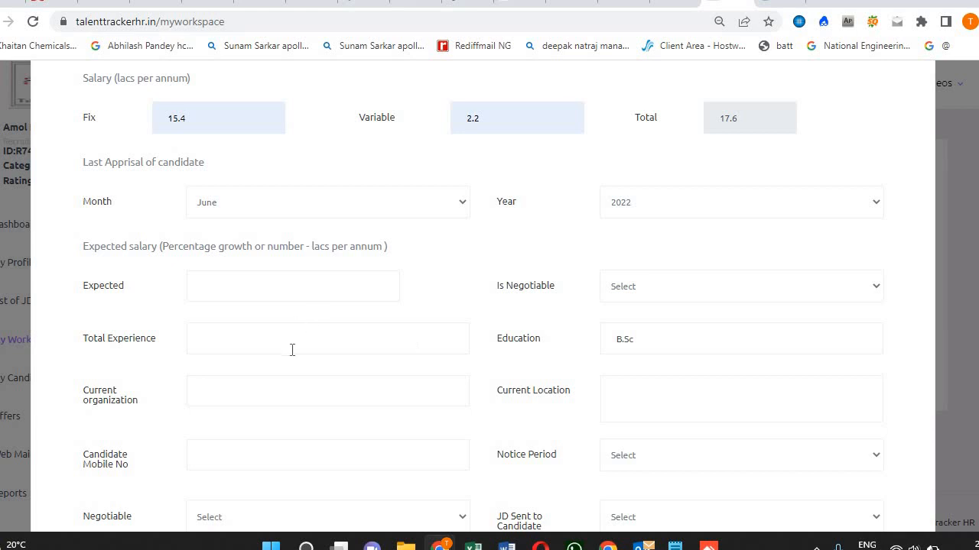
Enter '30% hike' as the expected salary and mark it Negotiable.
click(236, 288)
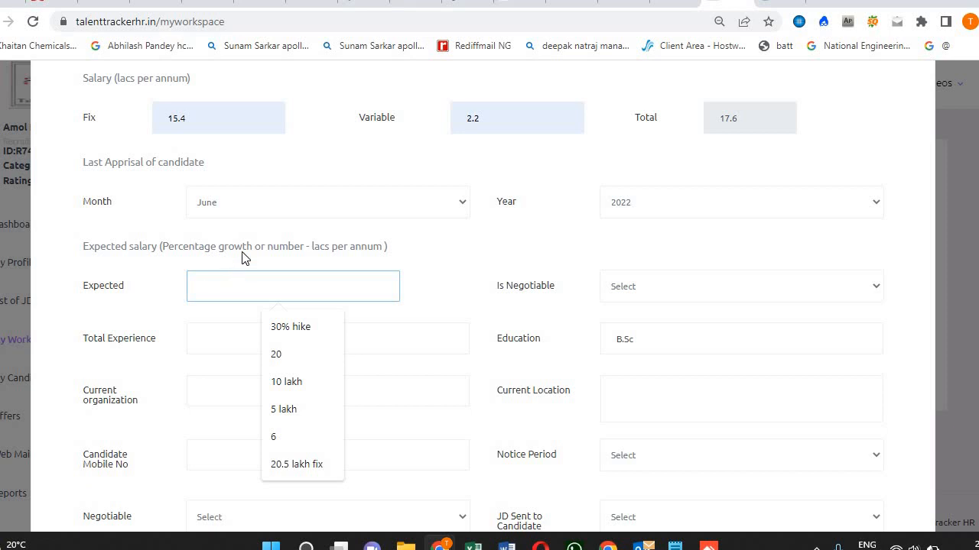
text(20)
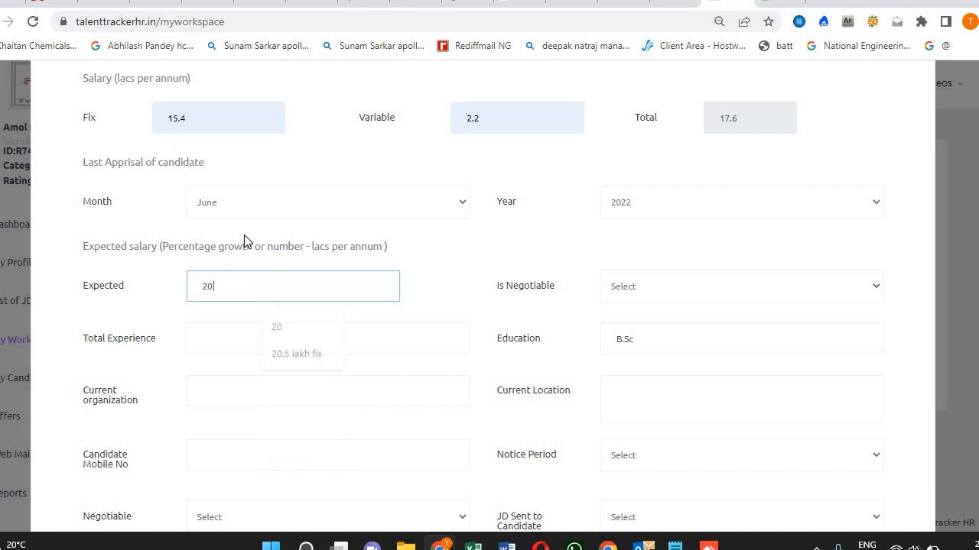
text( lLPA)
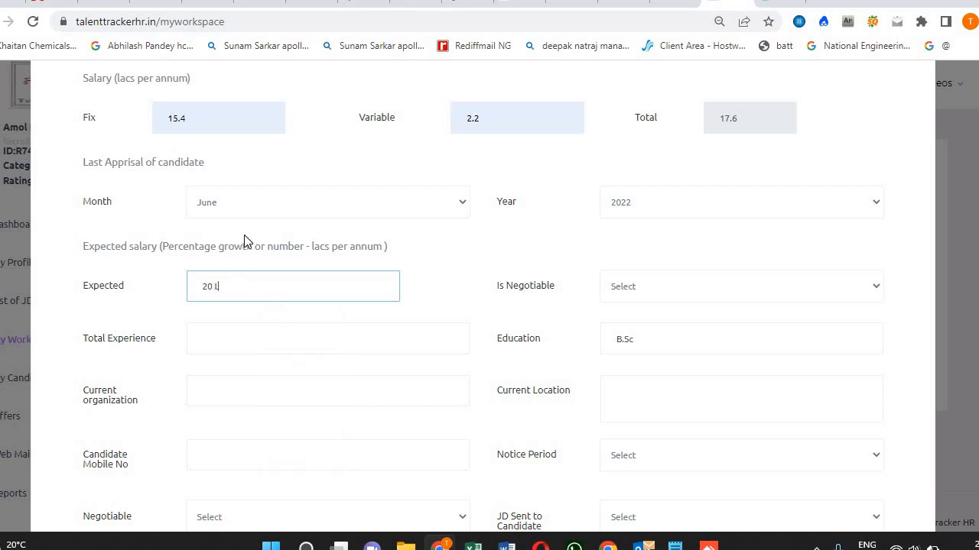
key(BackSpace)
key(BackSpace)
key(BackSpace)
text(lack)
text(per annum)
key(BackSpace)
key(BackSpace)
key(BackSpace)
key(BackSpace)
key(BackSpace)
key(BackSpace)
key(BackSpace)
key(BackSpace)
key(BackSpace)
key(BackSpace)
key(BackSpace)
key(BackSpace)
key(BackSpace)
key(BackSpace)
key(BackSpace)
key(BackSpace)
key(BackSpace)
text(30)
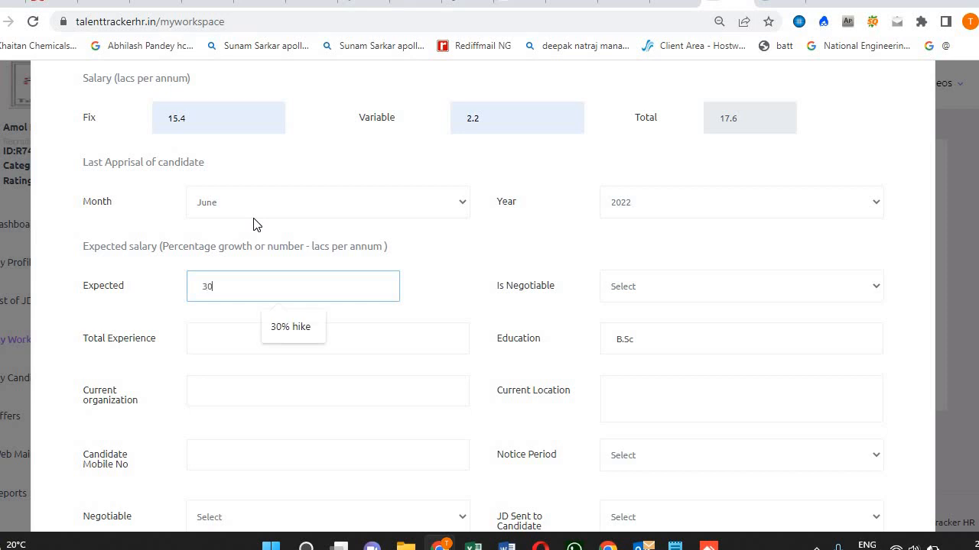
text(% hike)
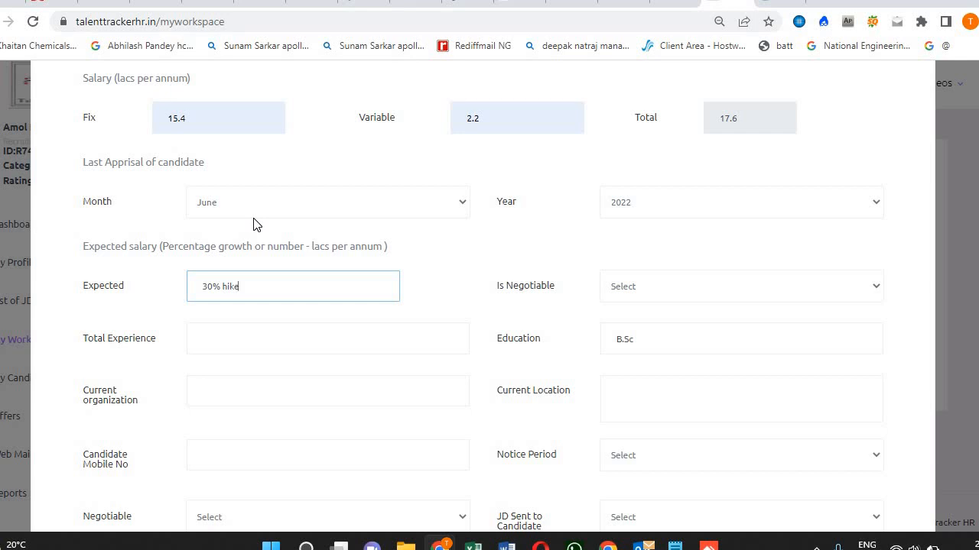
click(714, 290)
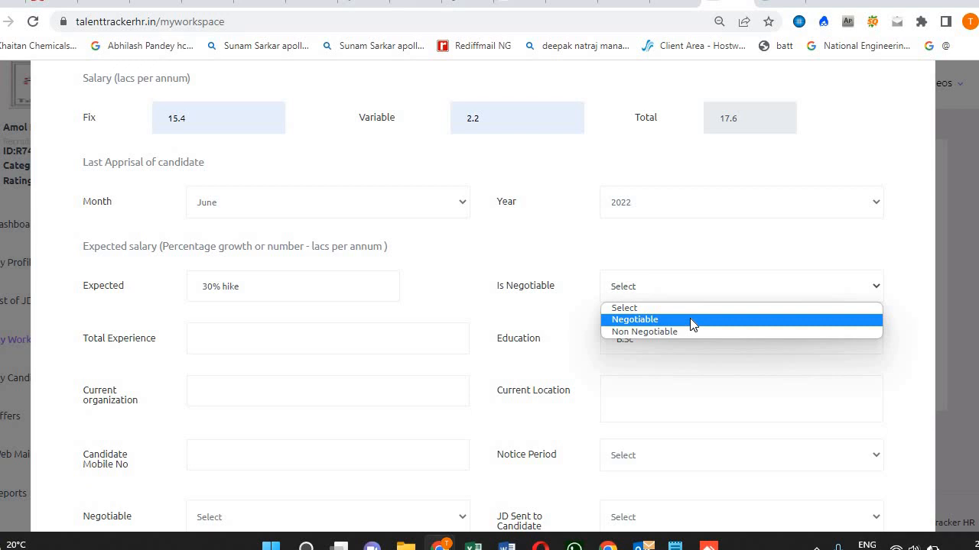
click(690, 319)
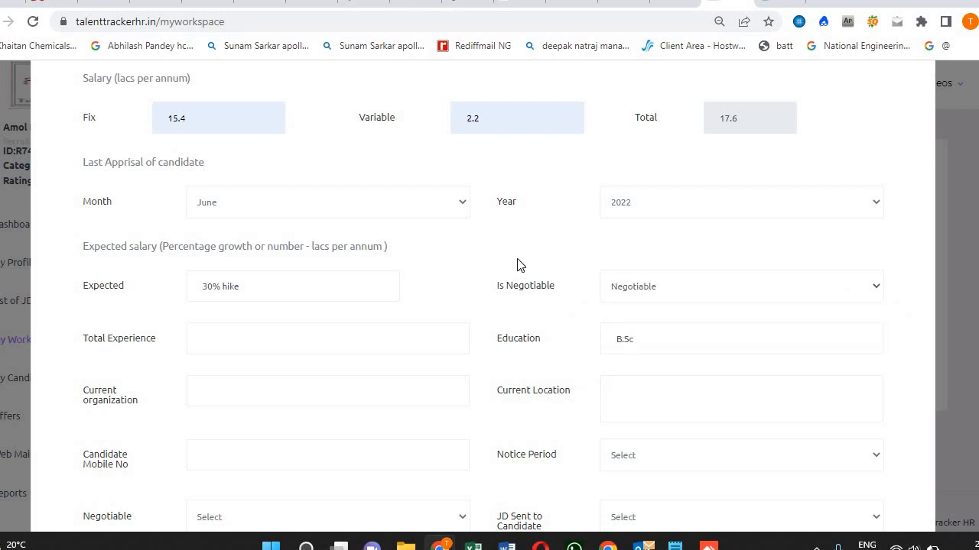
Enter total experience of 10 years and change education to Btech.
click(279, 341)
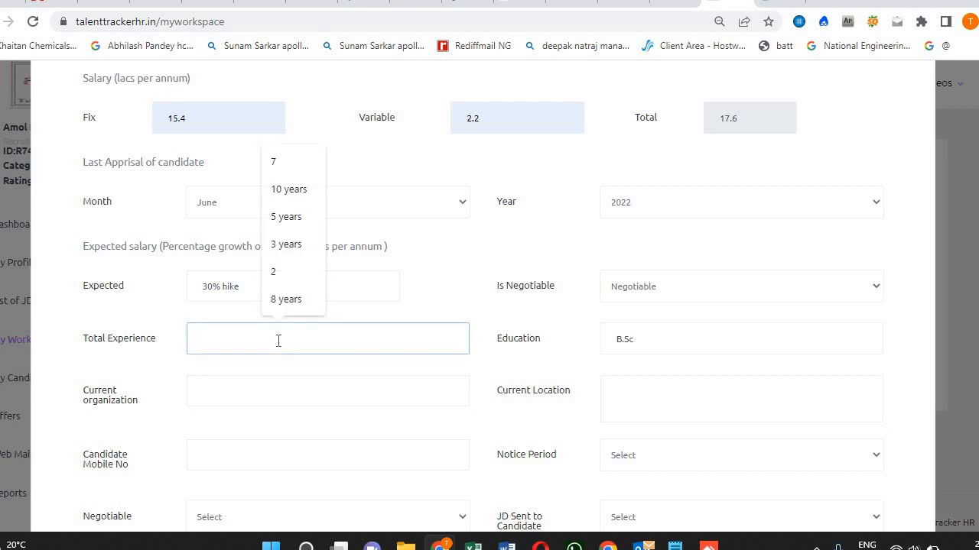
text(7.5)
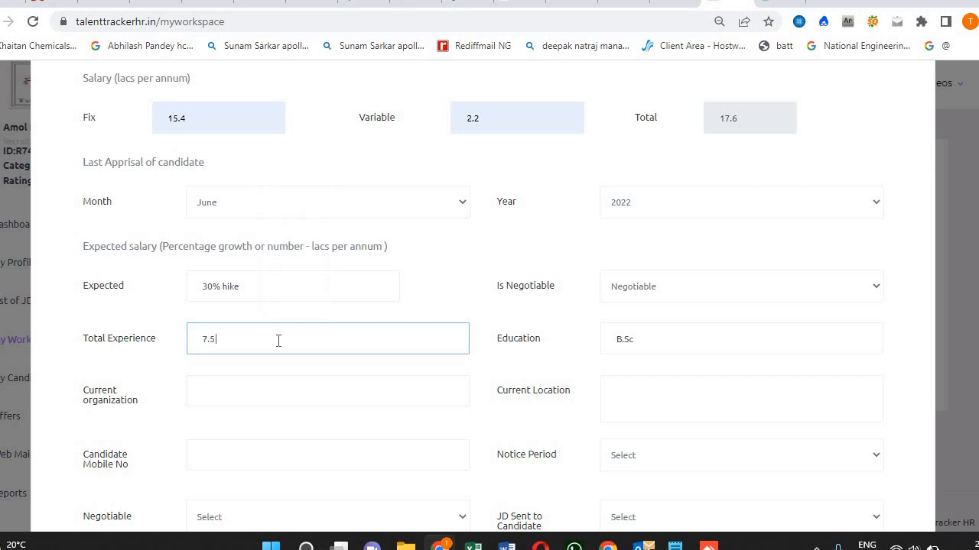
text( yerars)
key(BackSpace)
key(BackSpace)
key(BackSpace)
key(BackSpace)
key(BackSpace)
key(BackSpace)
key(BackSpace)
key(BackSpace)
key(BackSpace)
text(10 years)
click(681, 343)
key(BackSpace)
key(BackSpace)
key(BackSpace)
key(BackSpace)
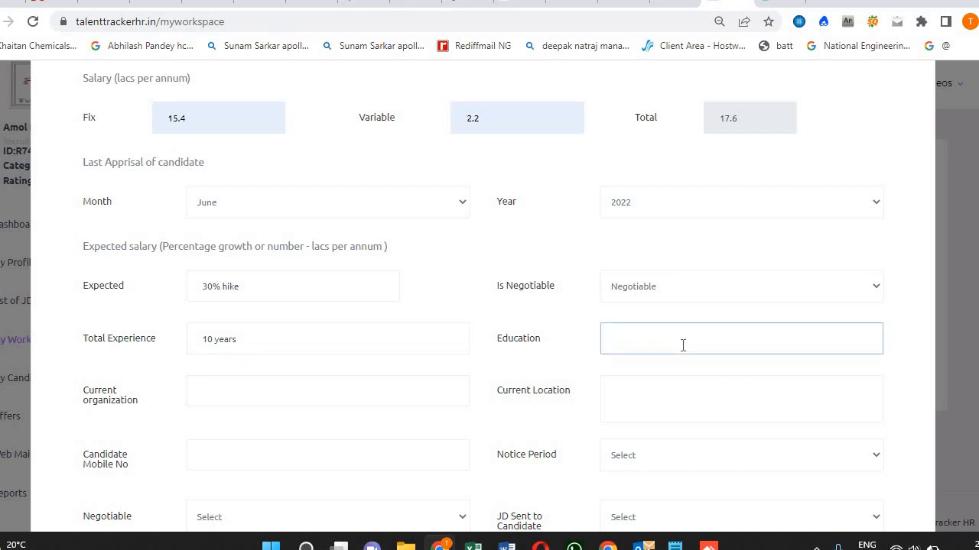
text(Btech)
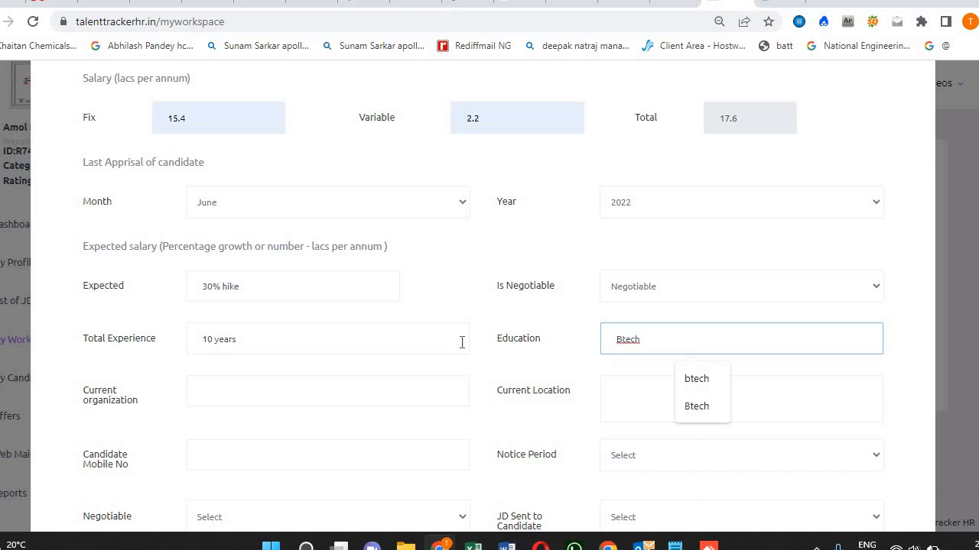
click(352, 399)
Set current organization to tata motors and current location to Pune, Maharashtra.
click(318, 402)
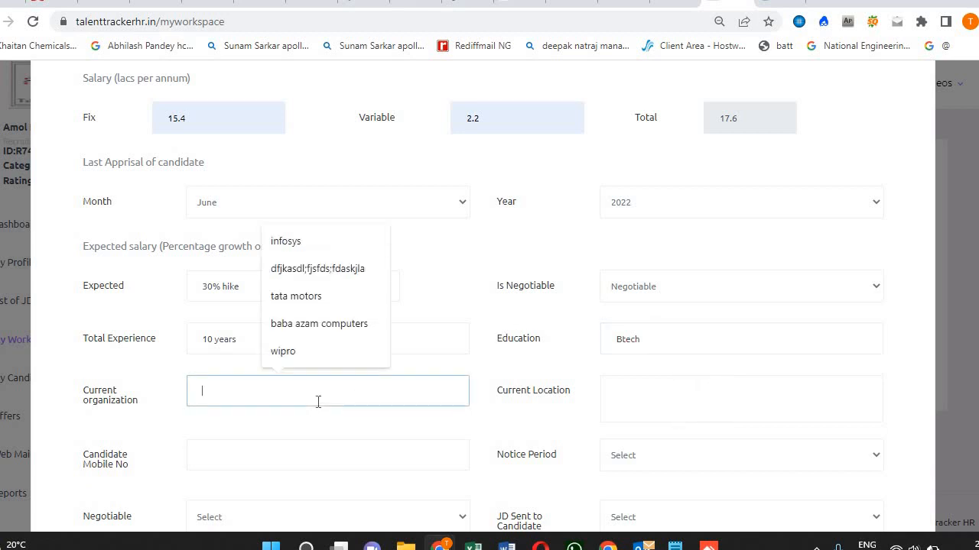
click(348, 297)
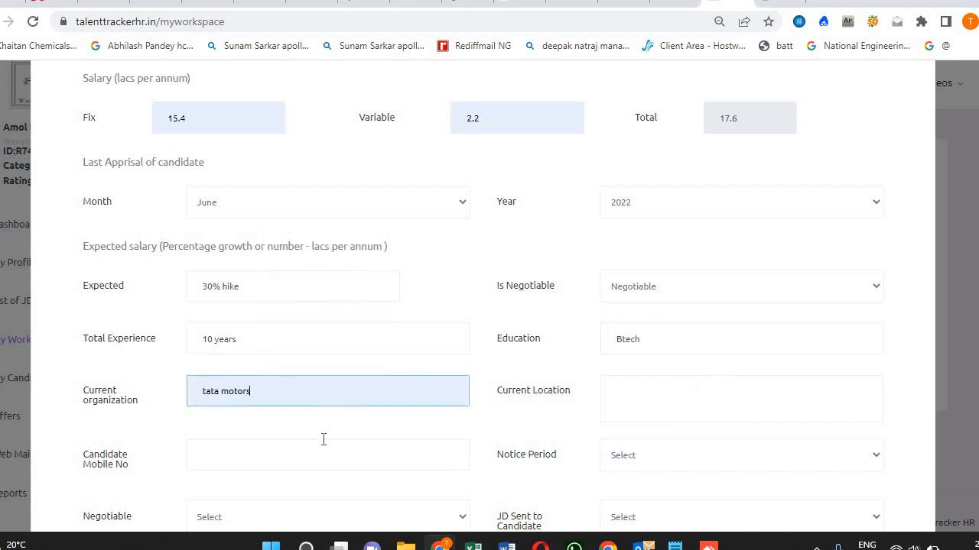
click(676, 398)
text(Pune)
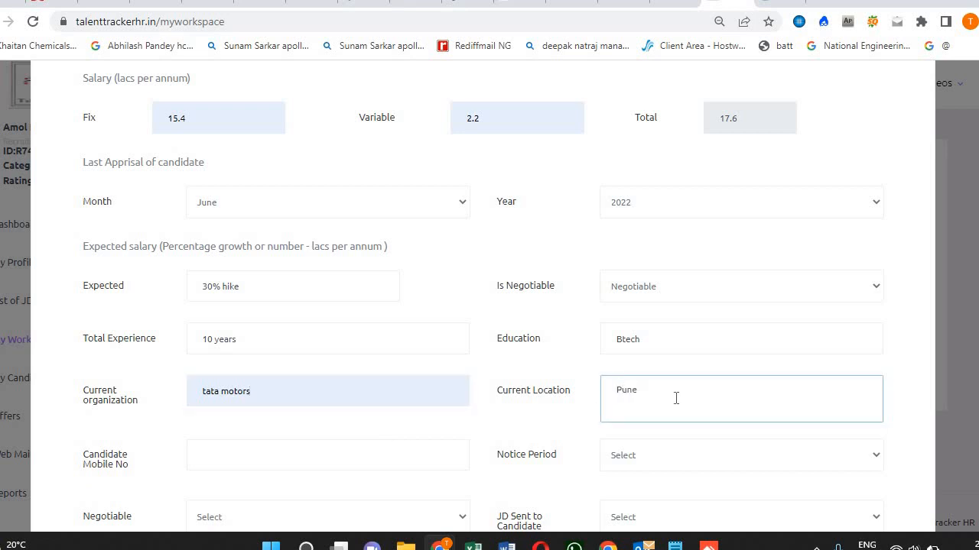
text(, Maharashtra)
Enter the candidate's mobile number and set Notice Period to Not more than 30 days.
click(356, 450)
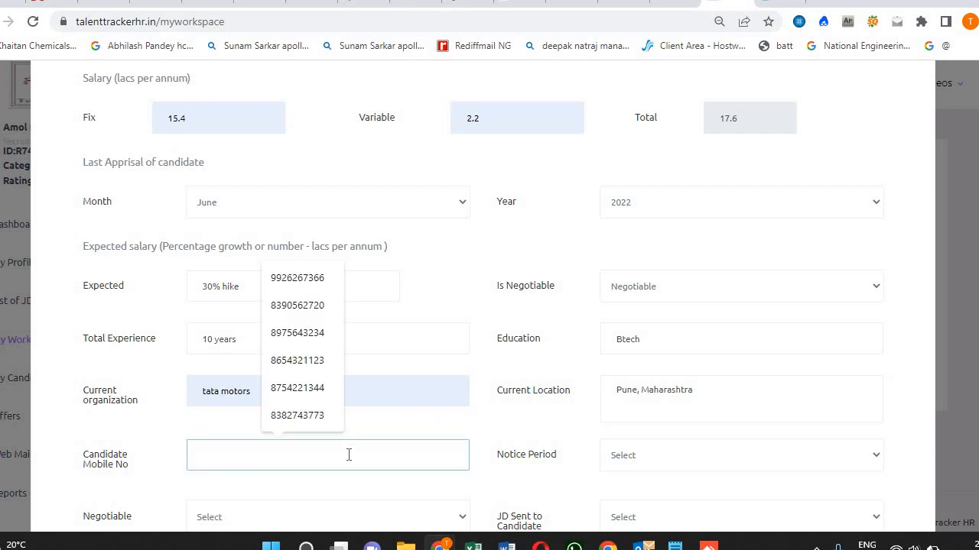
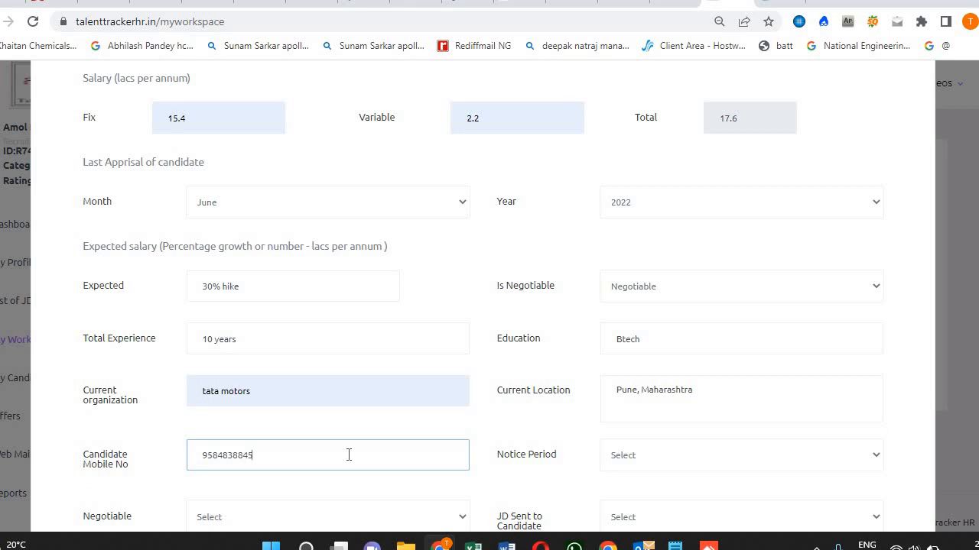
click(687, 419)
click(677, 455)
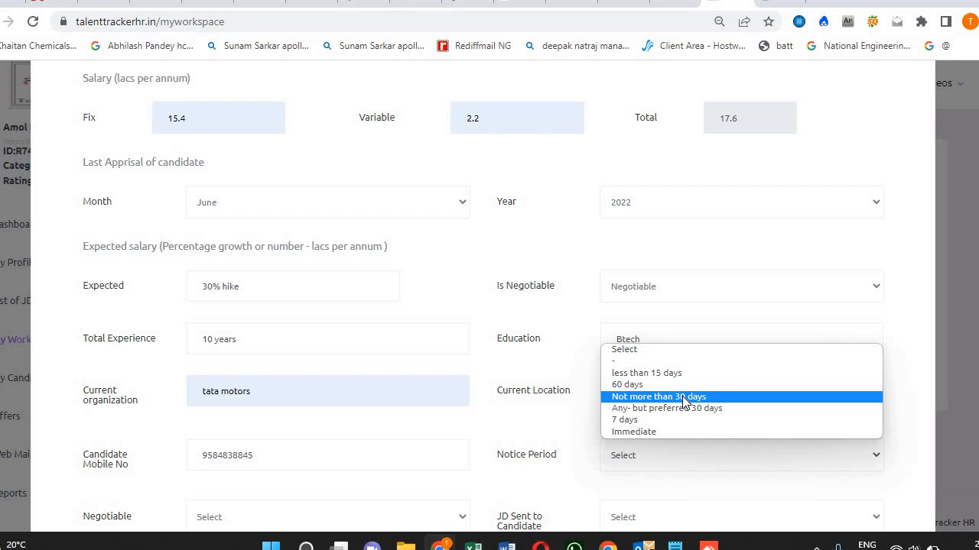
click(684, 398)
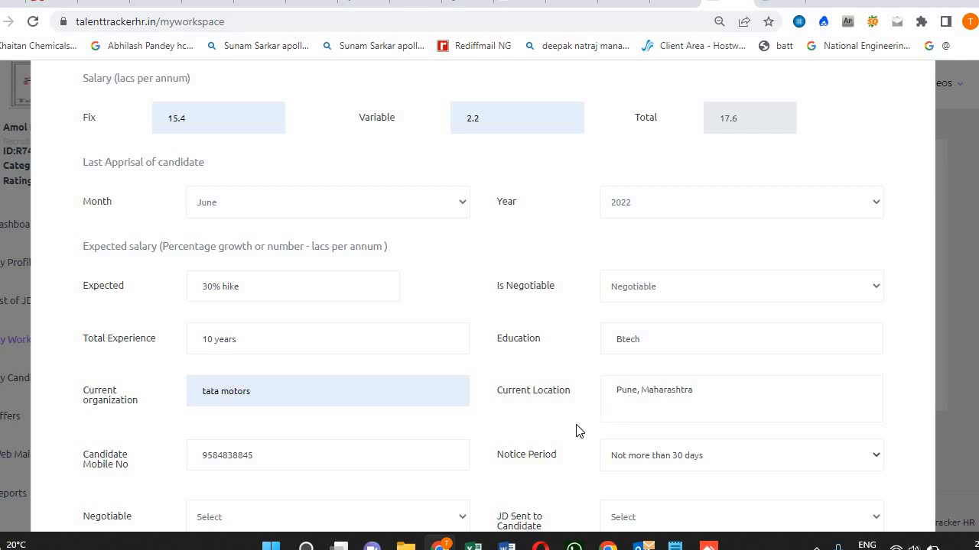
scroll(575, 429, down, 1)
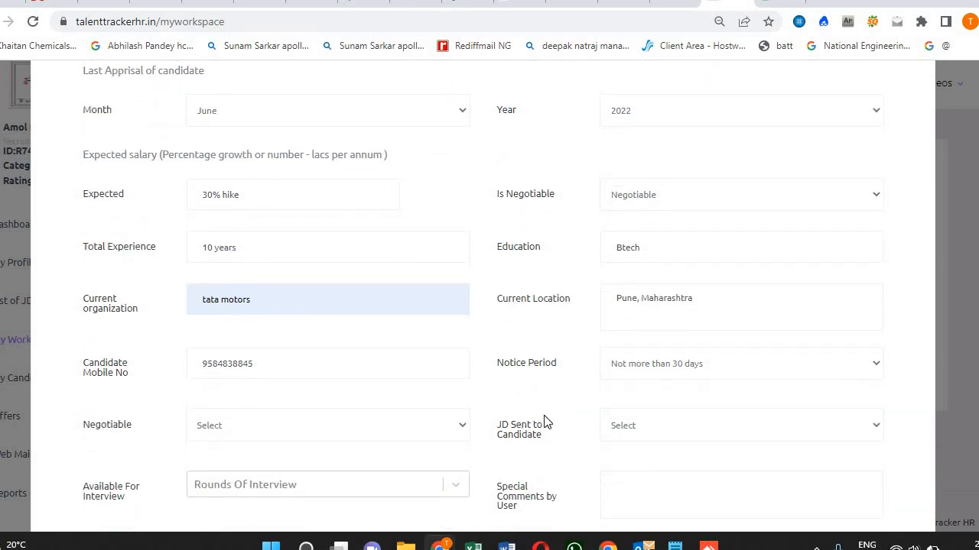
Set the negotiable notice period to 15 days.
click(288, 430)
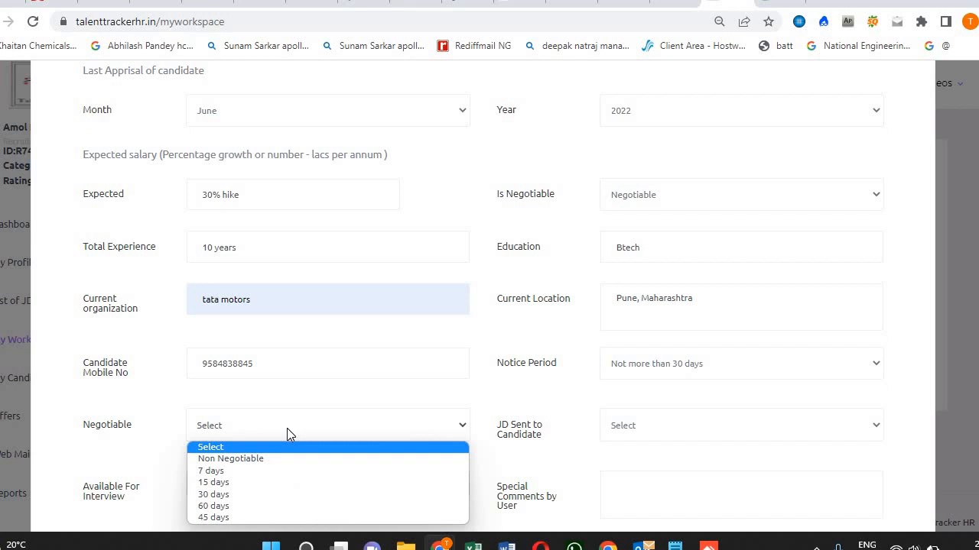
click(255, 489)
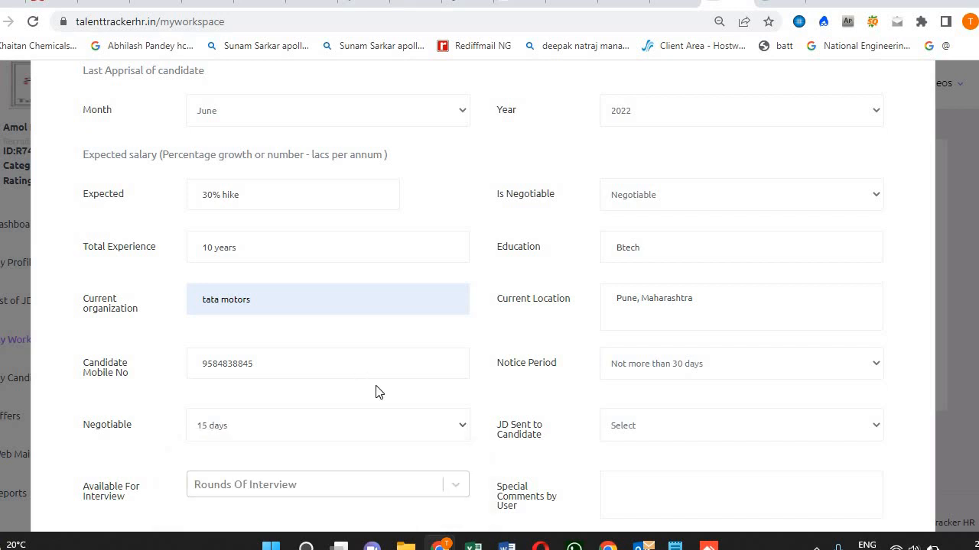
scroll(376, 393, down, 1)
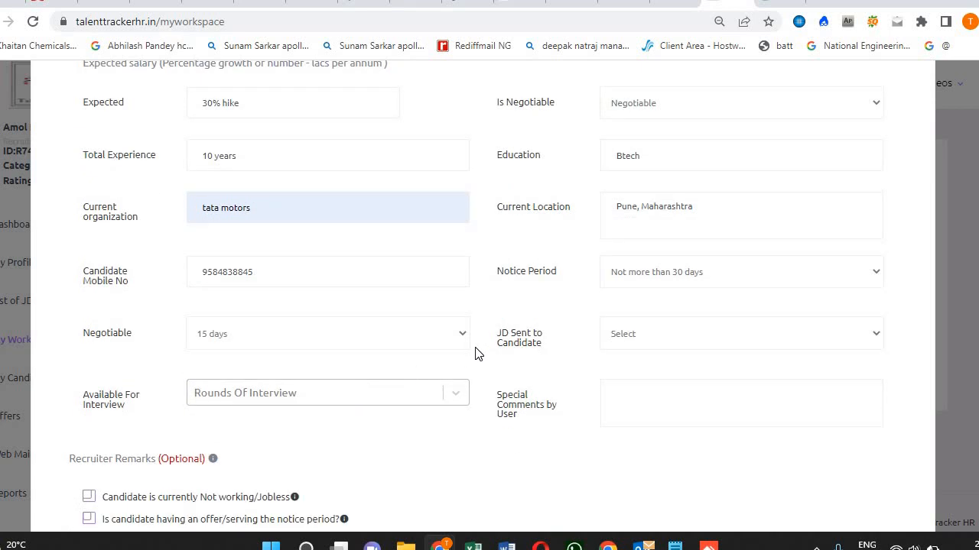
scroll(504, 340, down, 2)
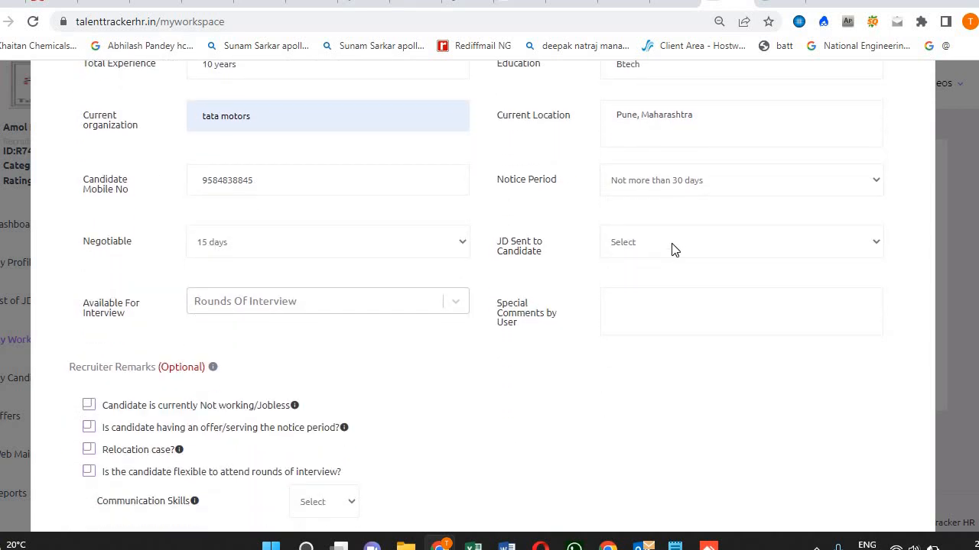
Set JD Sent to Candidate to Yes.
click(673, 249)
click(666, 277)
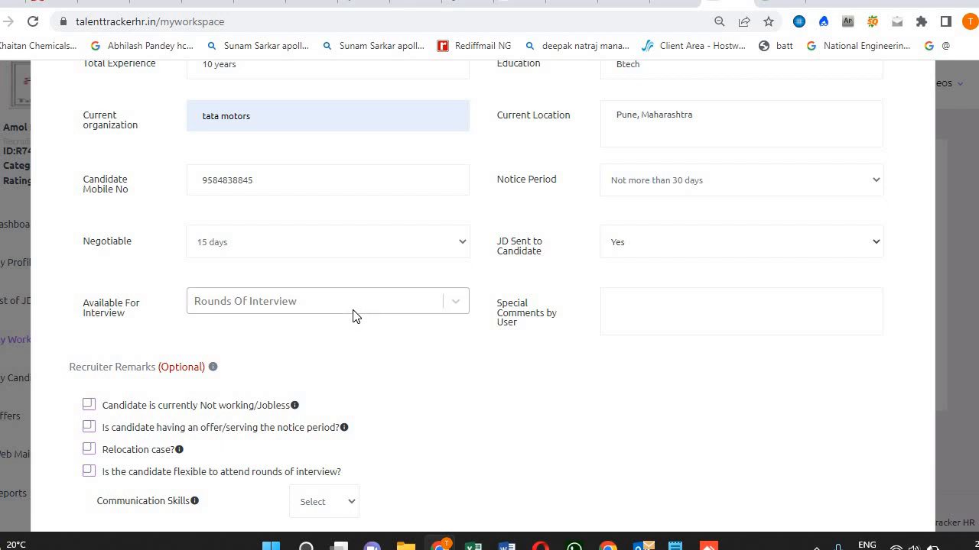
click(354, 312)
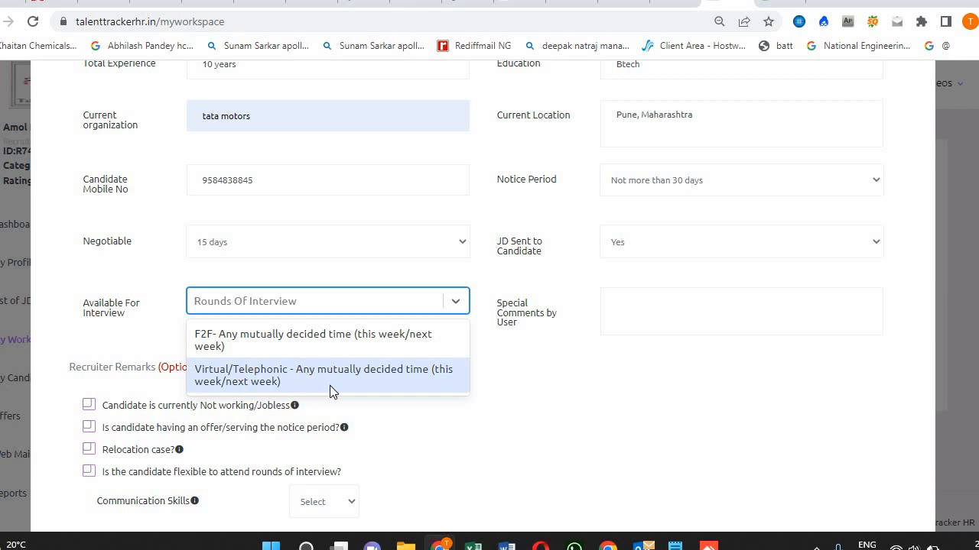
Select both F2F and Virtual/Telephonic options in Available For Interview.
click(279, 344)
click(302, 323)
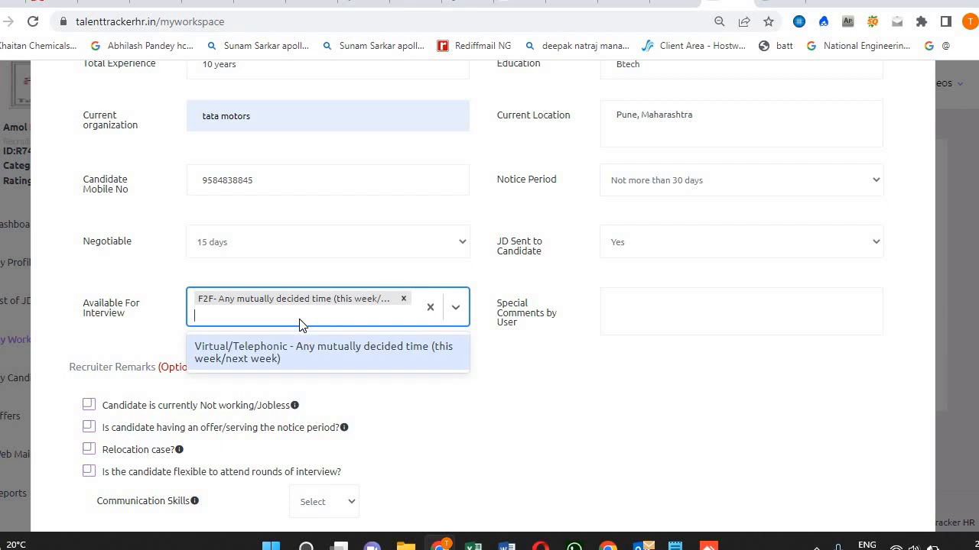
right_click(276, 357)
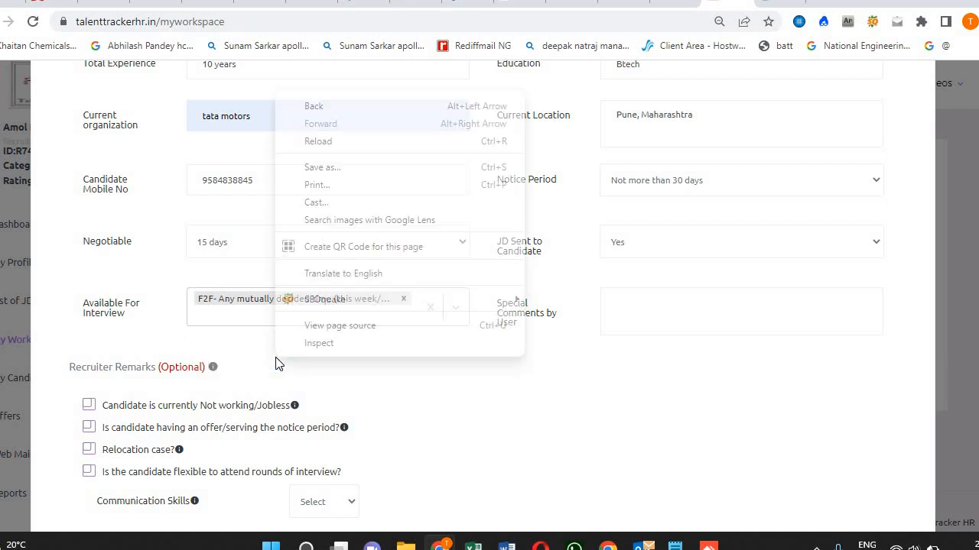
click(232, 327)
click(230, 324)
click(234, 352)
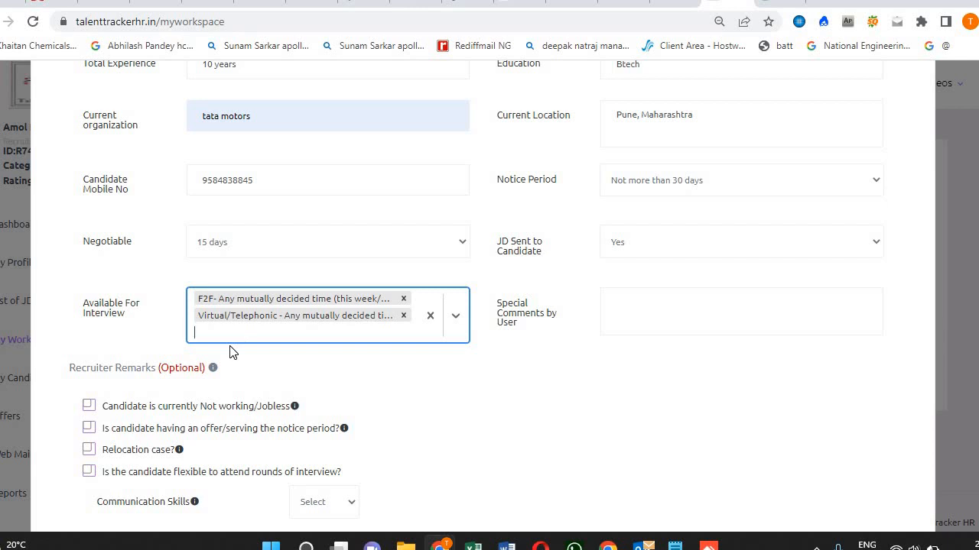
click(659, 323)
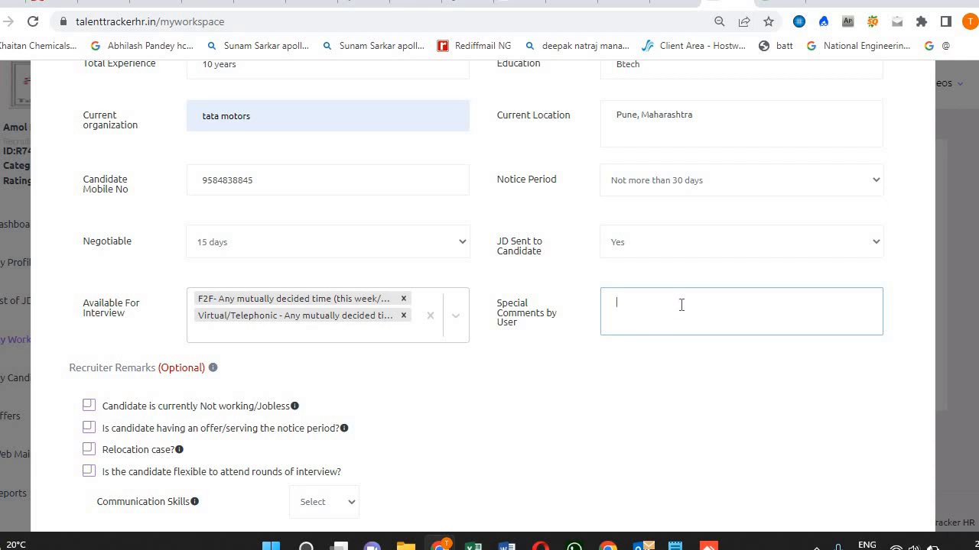
Write 'found strong technical knowledge on the subject.' in Special Comments by User, correcting the typo.
text(found)
text(strong technijc)
key(BackSpace)
key(BackSpace)
text(ijcal)
key(BackSpace)
key(BackSpace)
key(BackSpace)
key(BackSpace)
text(cal knowledge on the subject.)
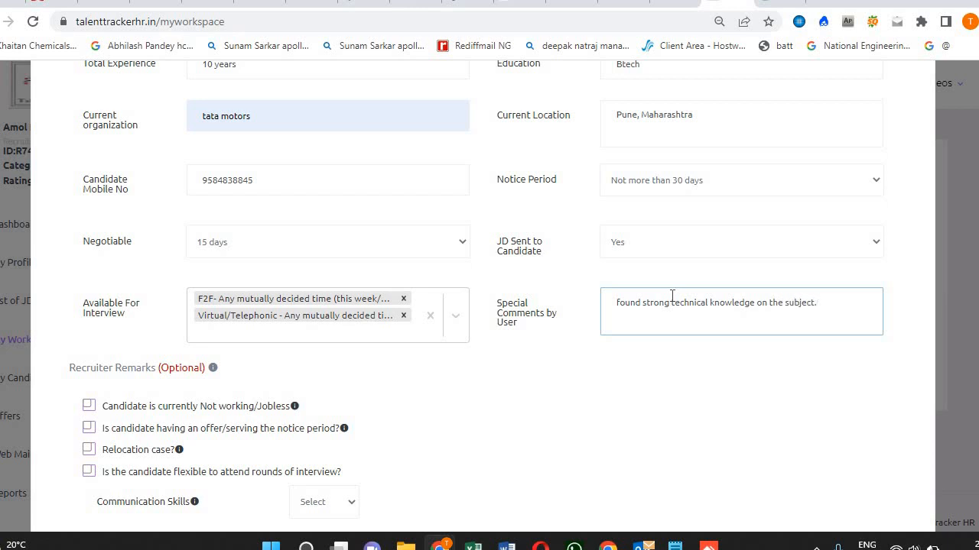
click(579, 421)
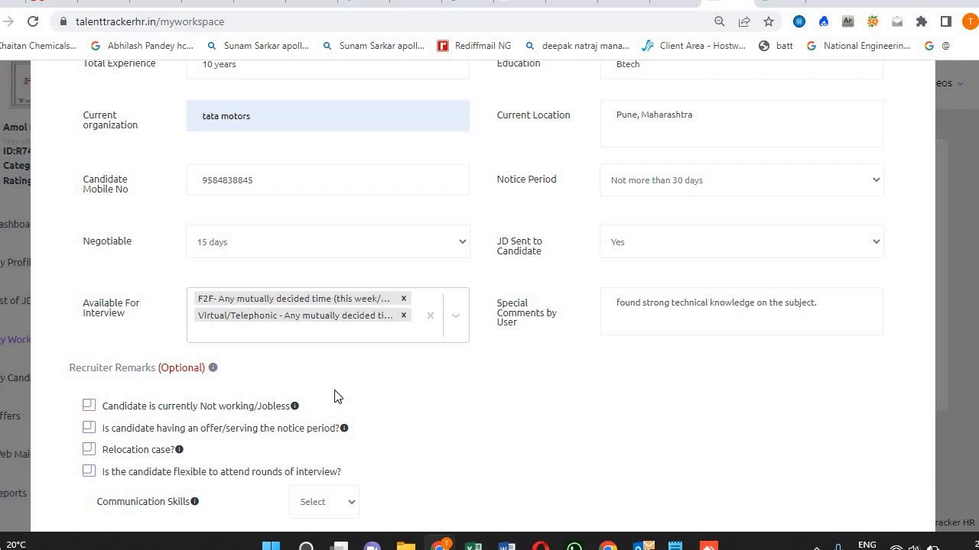
Tick Not working, offer/notice period and Relocation case under Recruiter Remarks, then save the candidate.
scroll(90, 334, down, 2)
scroll(90, 334, down, 4)
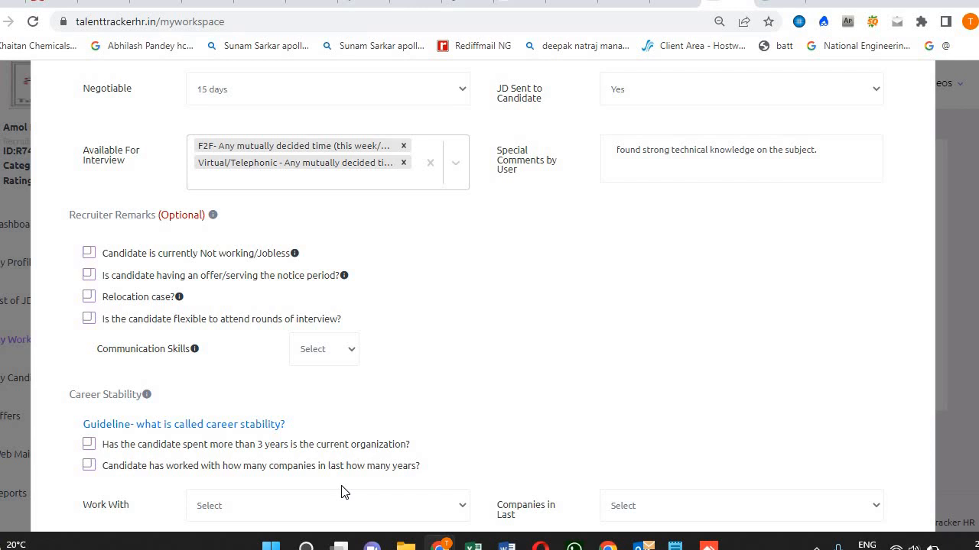
scroll(473, 367, down, 1)
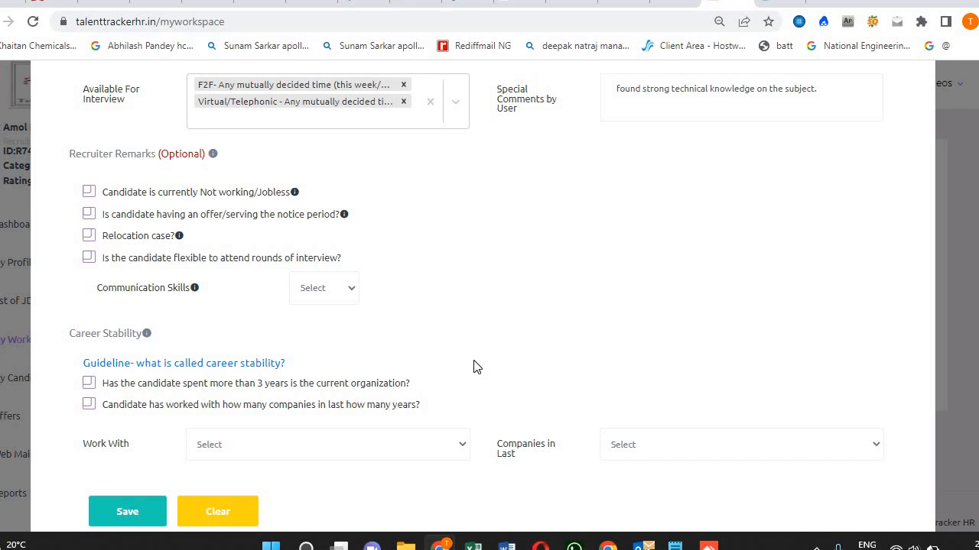
click(88, 193)
click(89, 214)
click(88, 235)
click(128, 512)
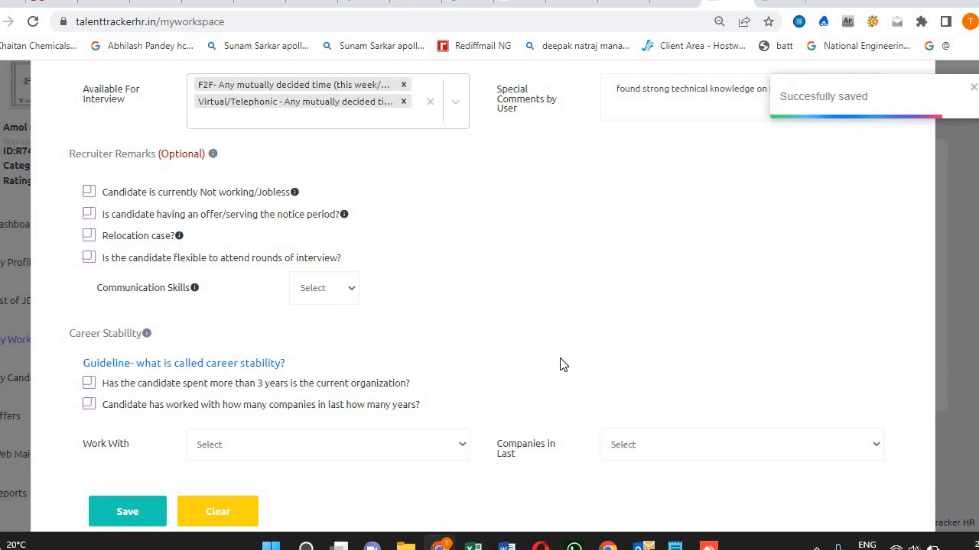
scroll(560, 365, up, 9)
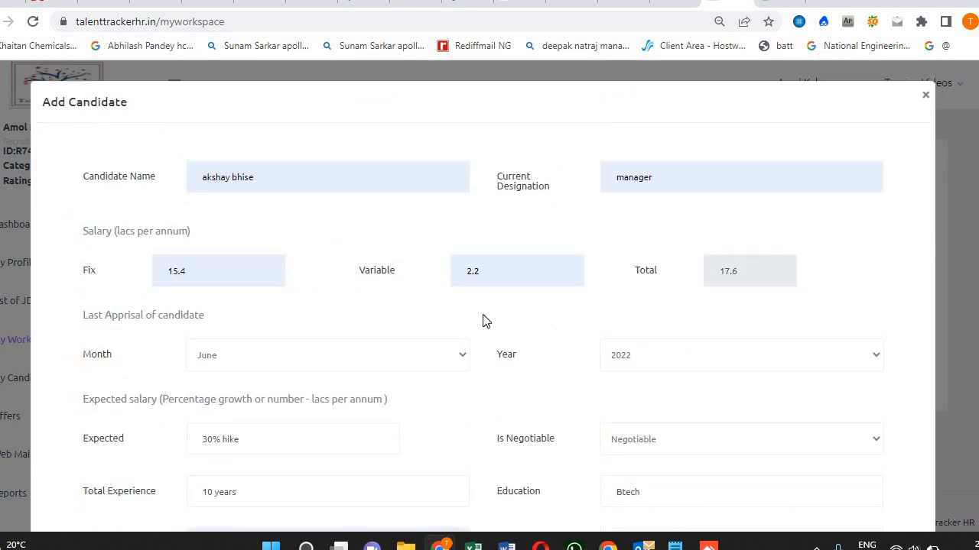
Close the Add Candidate form.
scroll(504, 319, down, 1)
scroll(804, 382, down, 15)
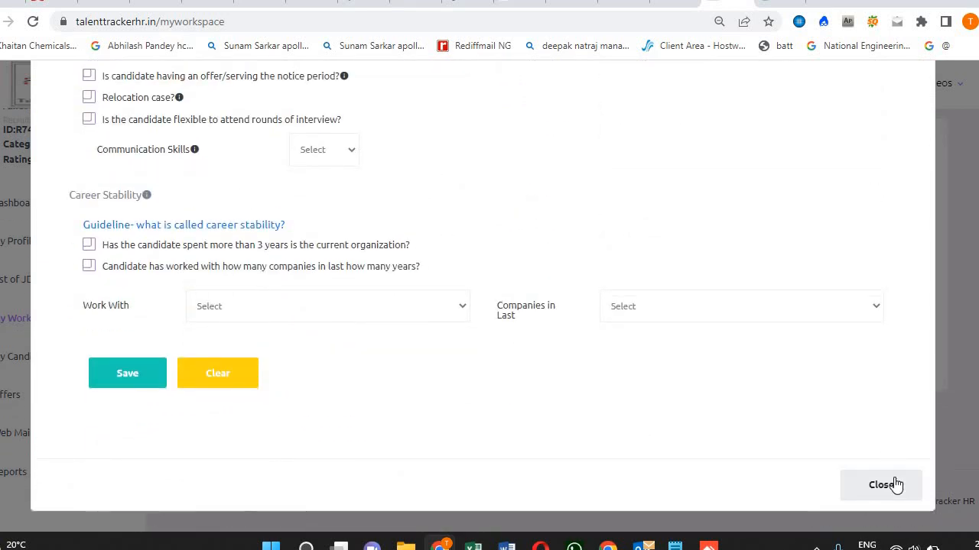
click(895, 484)
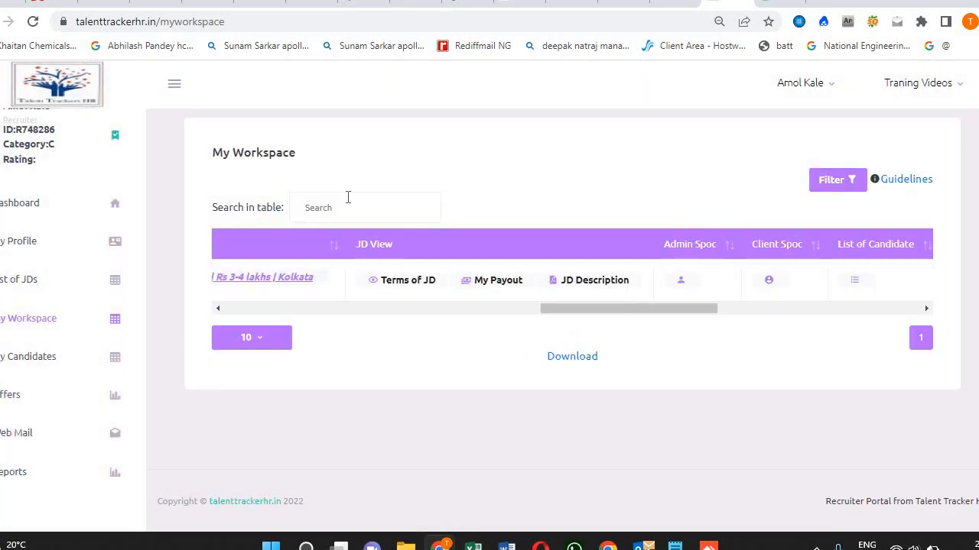
drag(647, 310, 692, 337)
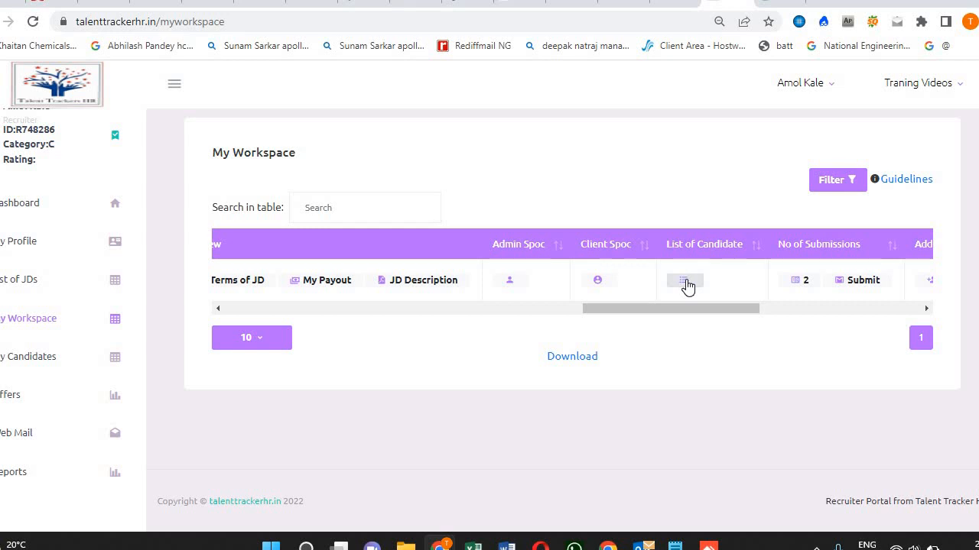
Put the first two listed candidates on the trackersheet, then download the tracker and open it in Excel.
click(685, 282)
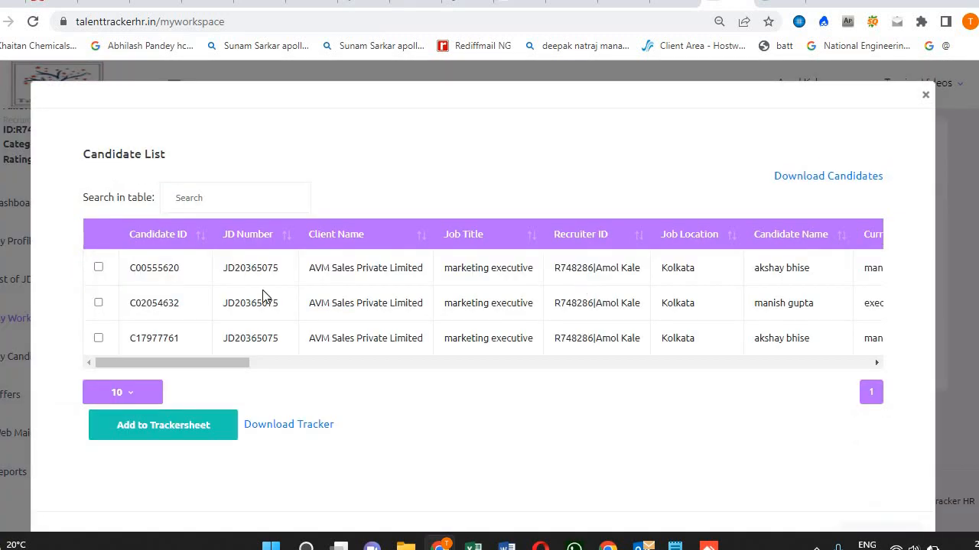
click(99, 268)
scroll(131, 366, right, 2)
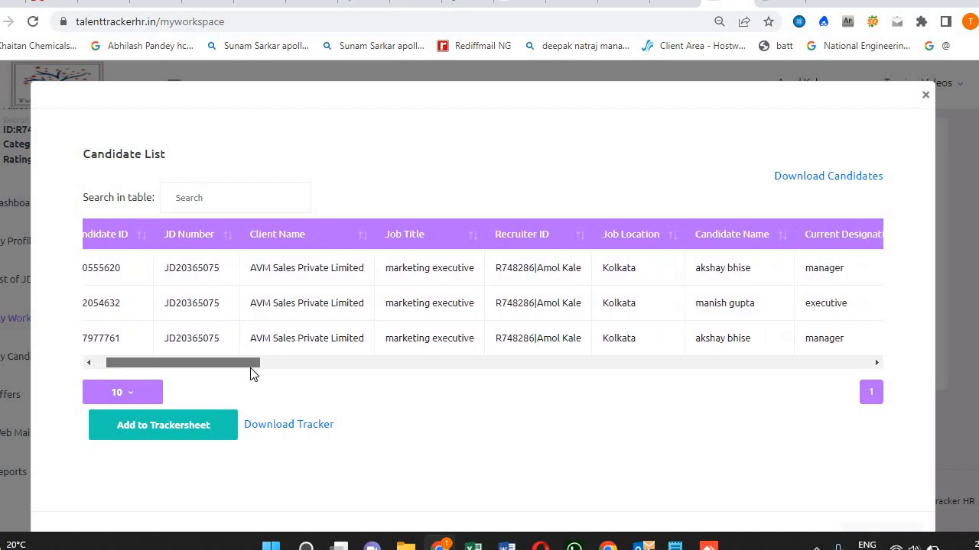
drag(251, 370, 25, 361)
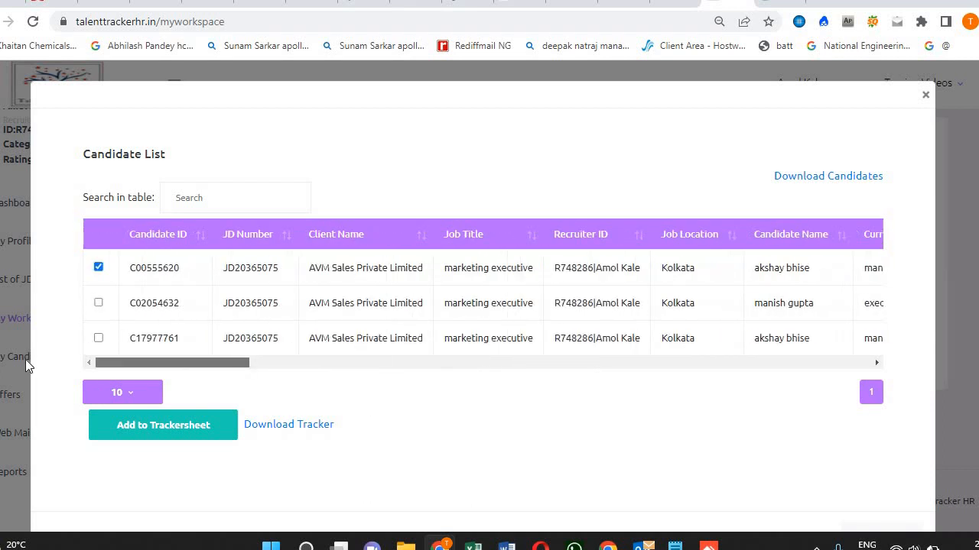
click(98, 304)
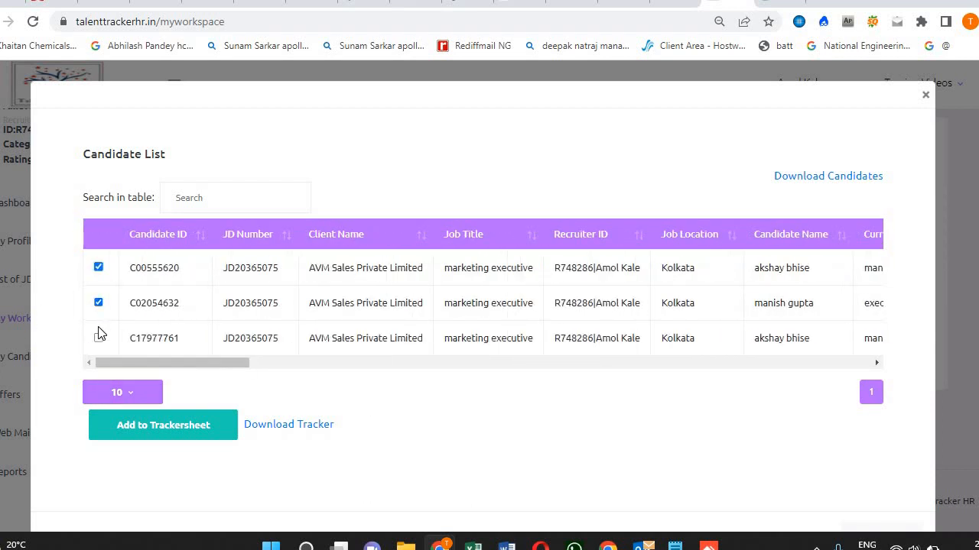
click(174, 432)
click(282, 430)
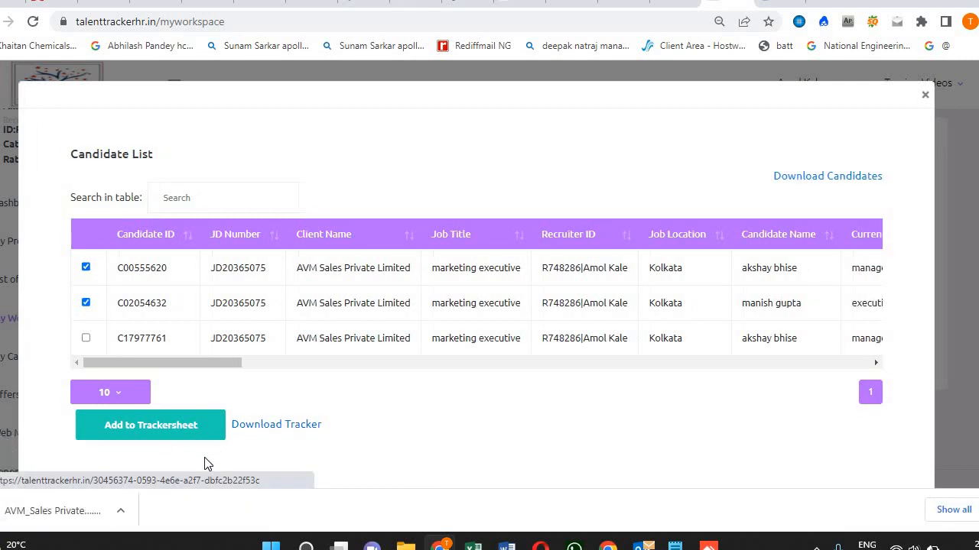
click(64, 503)
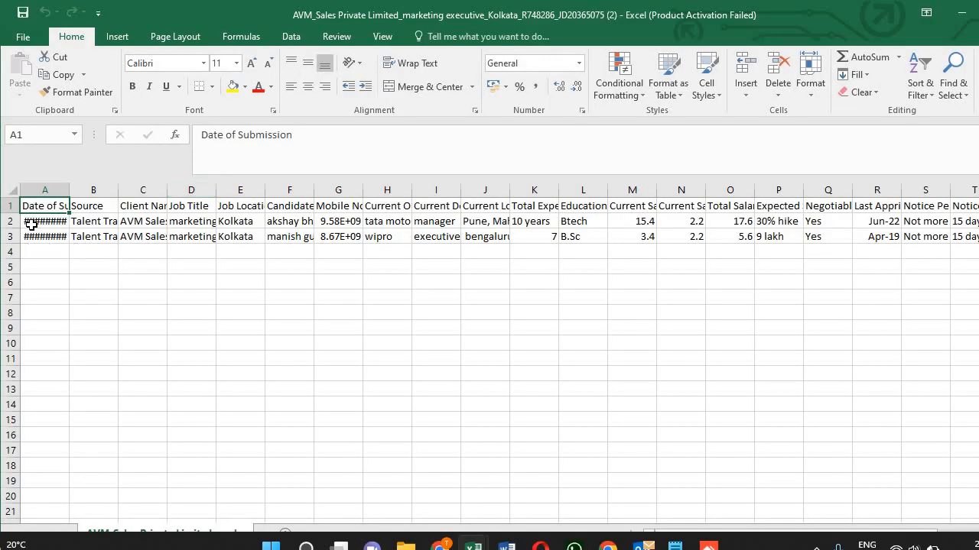
Widen every column of the tracker worksheet so full dates, names and numbers show.
click(14, 191)
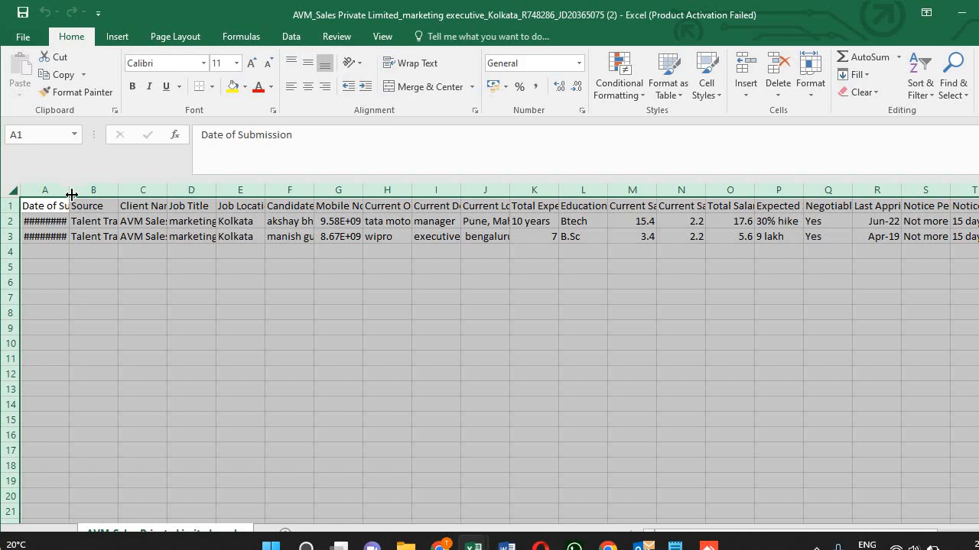
drag(70, 191, 139, 223)
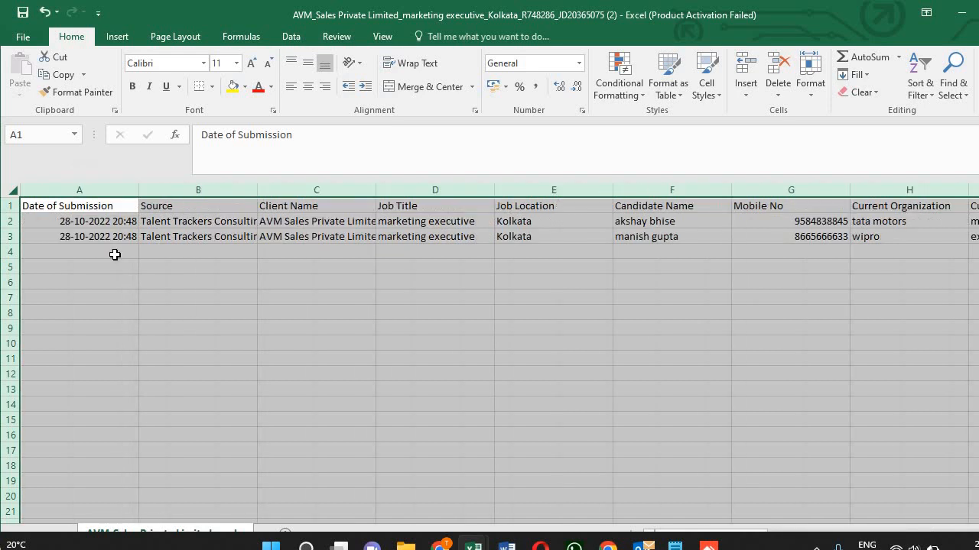
click(114, 255)
key(alt+Tab)
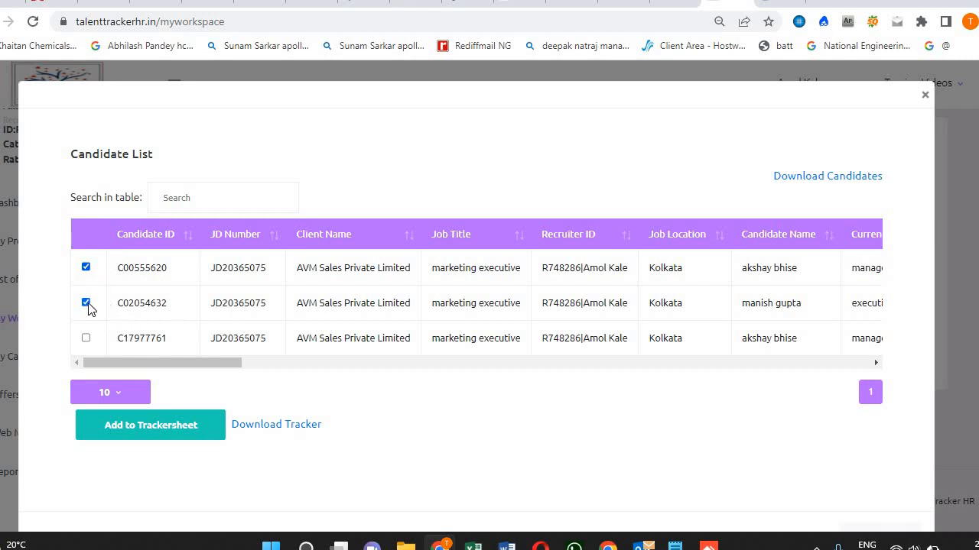
key(alt+Tab)
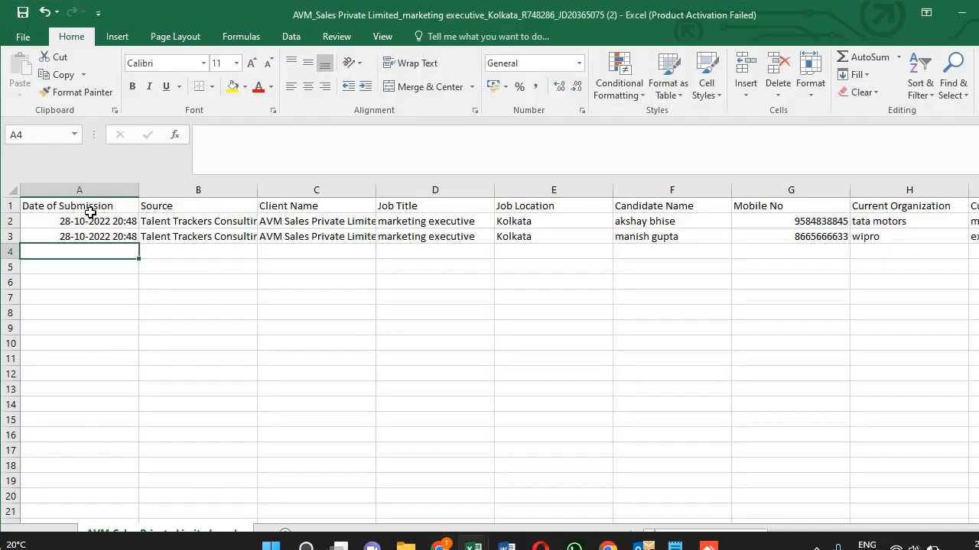
Review the first candidate's row: submission date, source, job title, notice period and salary values.
click(87, 218)
key(Up)
key(Down)
key(Right)
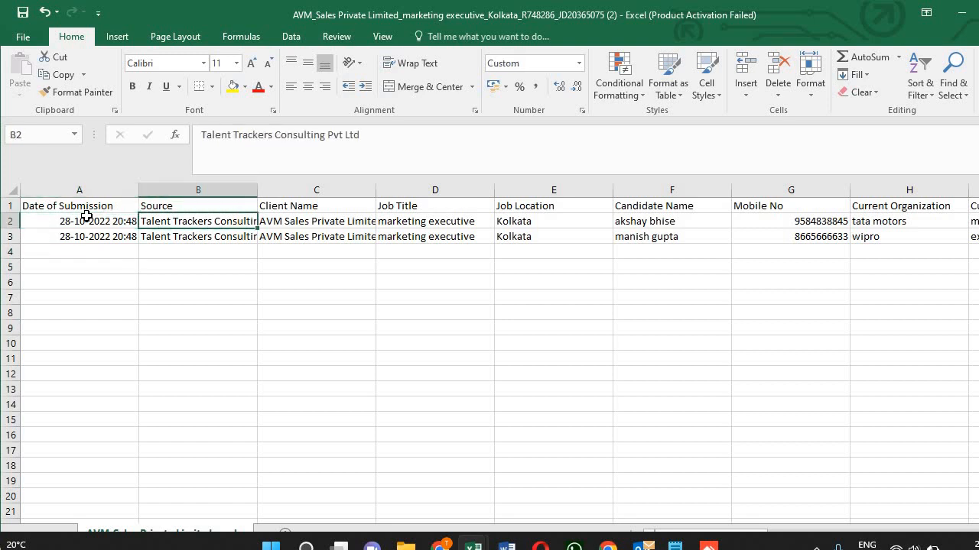
key(Right)
key(Right)
key(Right)
key(Right)
key(Right)
key(Right)
key(Right)
key(Right)
key(Right)
key(Right)
key(Right)
key(Right)
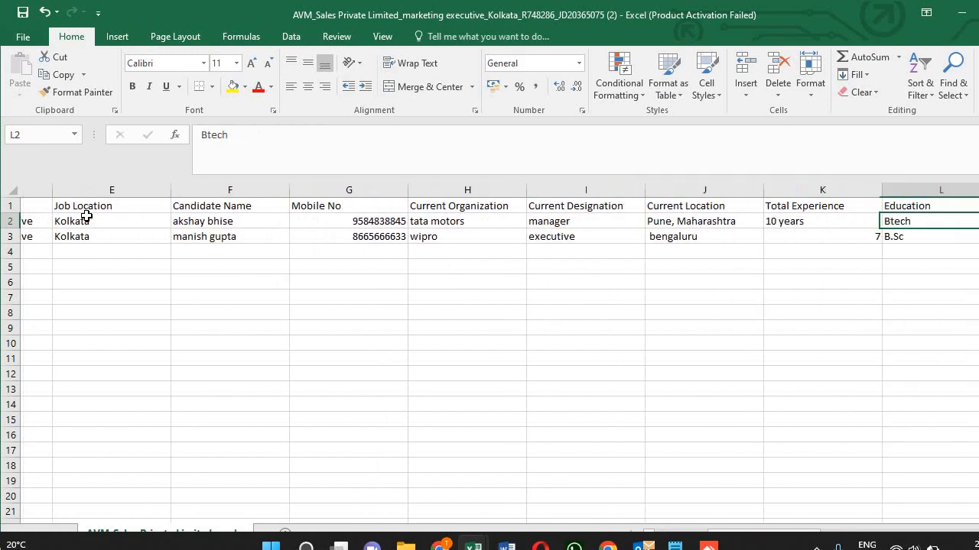
key(Right)
key(Right)
key(Right)
key(Right)
key(Right)
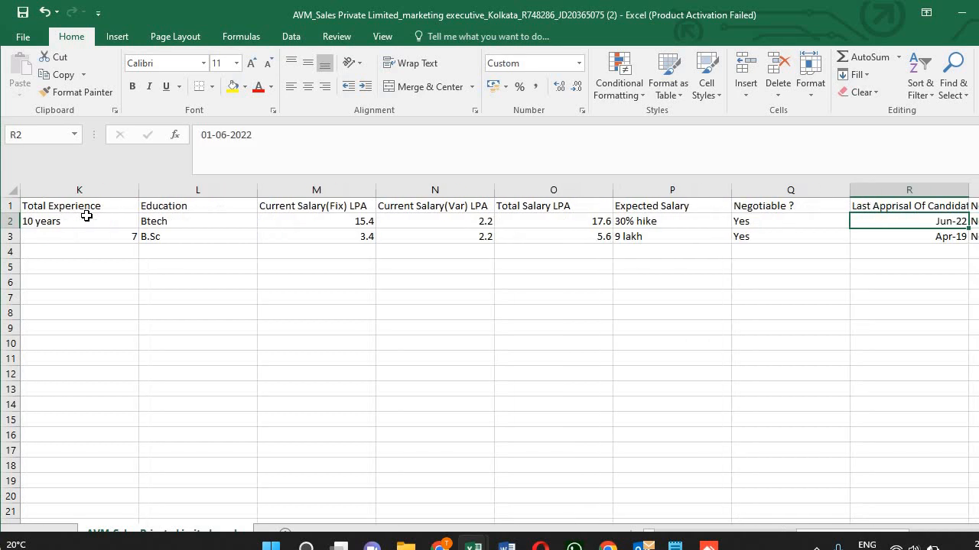
key(Right)
key(Left)
key(Left)
key(Left)
key(Left)
key(Left)
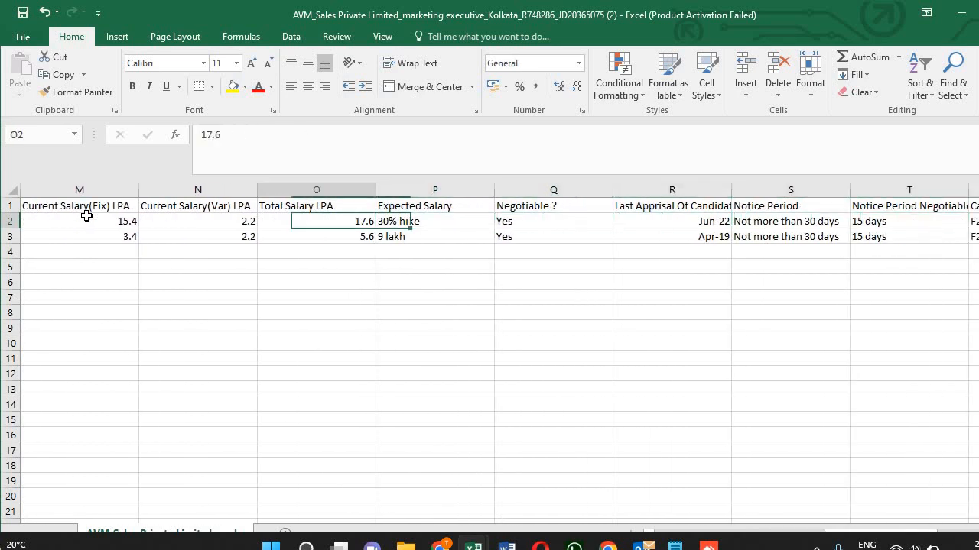
key(Right)
key(Left)
key(Left)
key(Left)
key(Left)
key(Left)
key(Left)
key(Left)
key(Left)
key(Left)
key(Left)
key(Left)
key(Left)
key(Left)
key(Left)
key(Left)
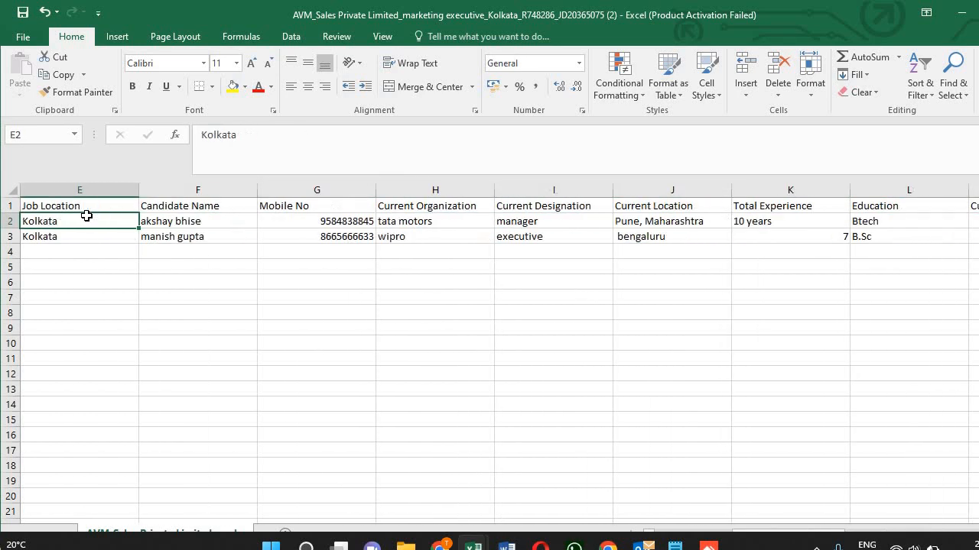
Review the first candidate's location, interview availability, job title, and fixed current and expected salary.
key(Right)
key(Right)
key(Right)
key(Right)
key(Right)
key(Right)
key(Right)
key(Right)
key(Right)
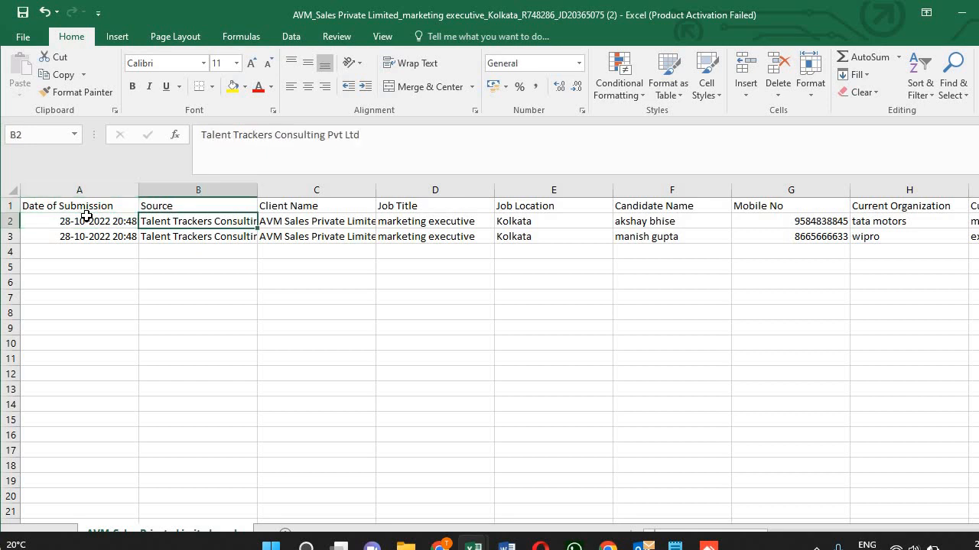
key(Right)
key(Right)
key(Right)
key(Right)
key(Right)
key(Right)
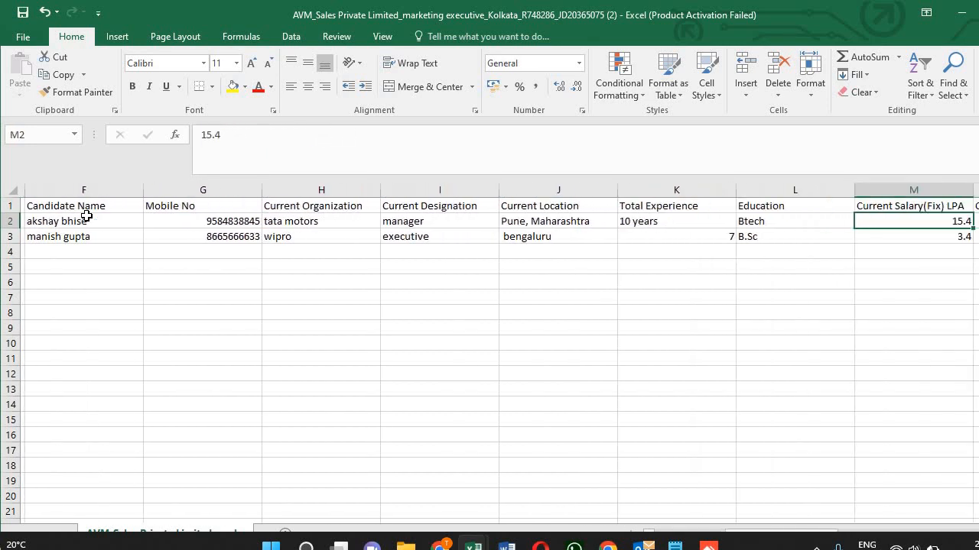
key(Right)
key(Right)
key(Right)
key(Right)
key(Right)
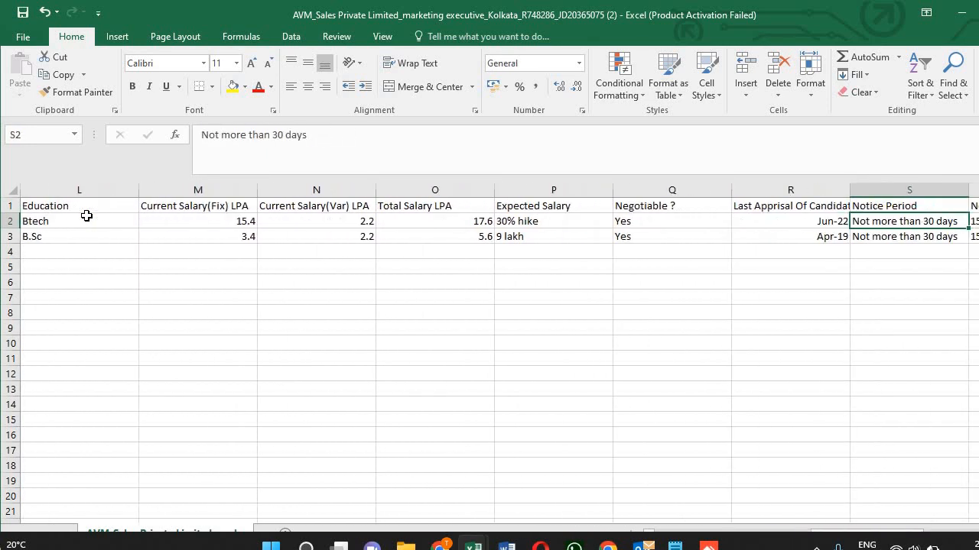
key(Right)
key(Right)
key(Right)
key(Right)
key(Right)
key(Right)
key(Right)
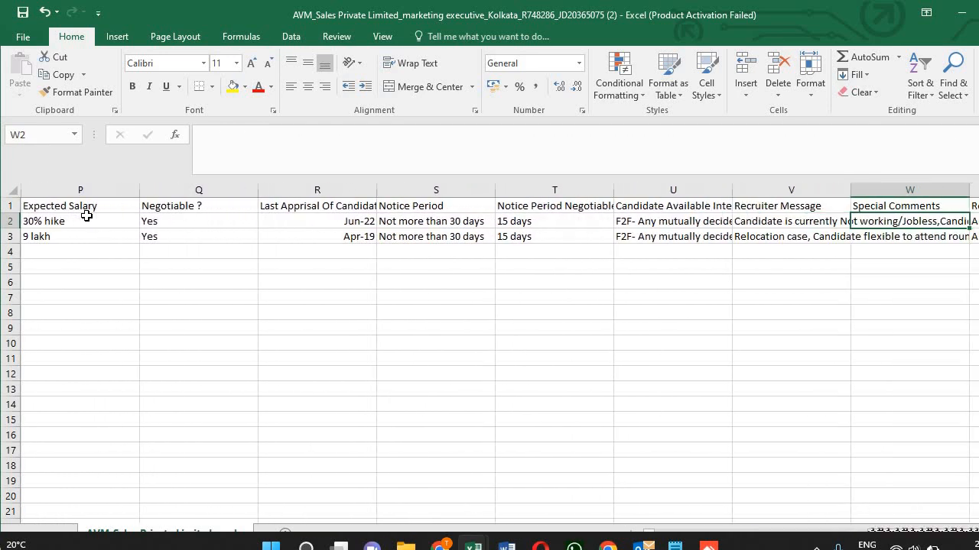
key(Right)
key(Right)
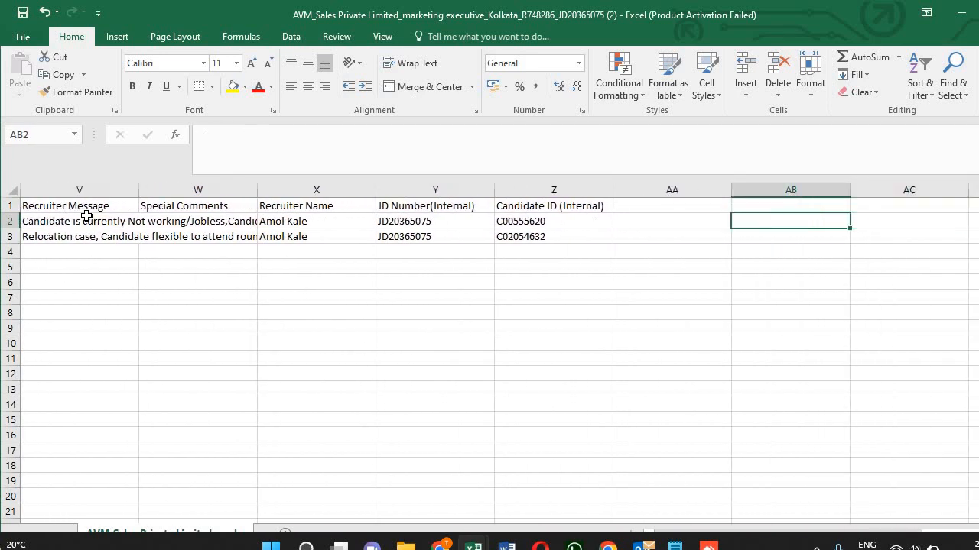
key(Left)
key(Left)
key(Left)
key(Left)
key(Left)
key(Left)
key(Left)
key(Left)
key(Left)
key(Left)
key(Left)
key(Left)
key(Left)
key(Left)
key(Left)
key(Left)
key(Left)
key(Left)
key(Left)
key(Left)
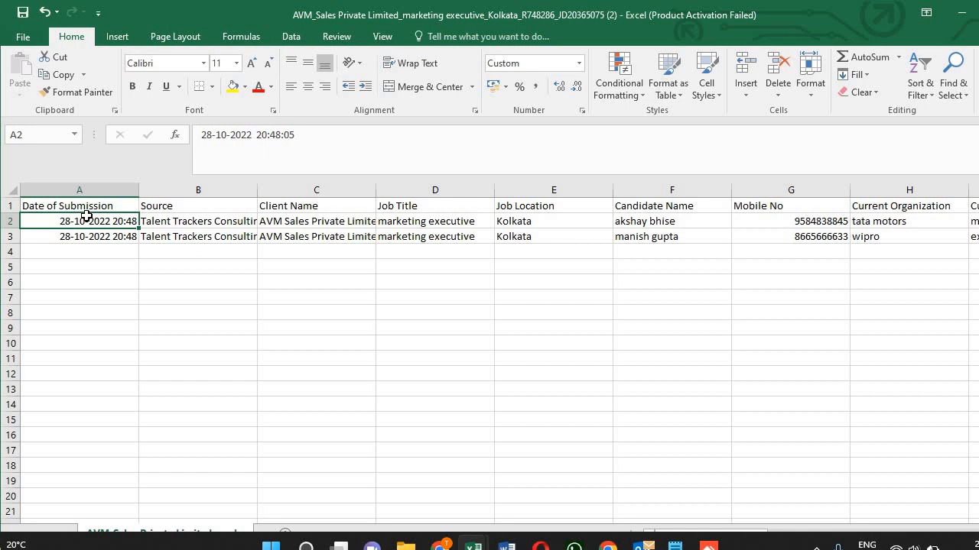
key(Right)
key(Right)
key(Right)
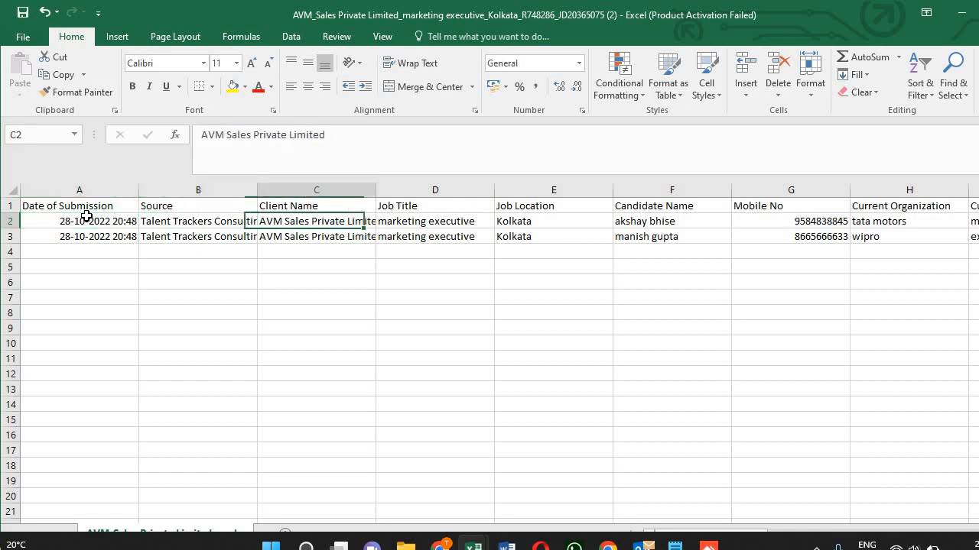
key(Up)
key(Down)
key(Right)
key(Right)
key(Right)
key(Right)
key(Right)
key(Right)
key(Right)
key(Right)
key(Right)
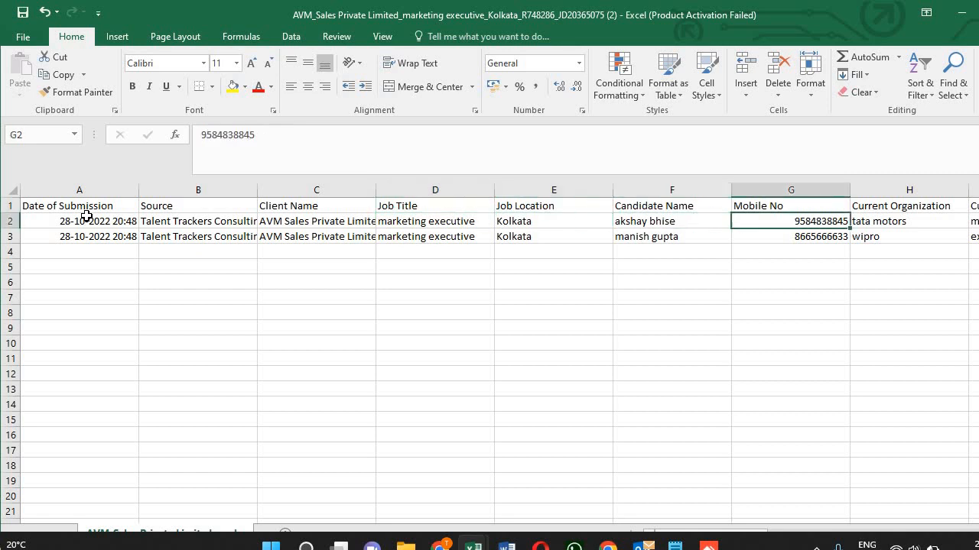
key(Right)
key(Right)
key(Right)
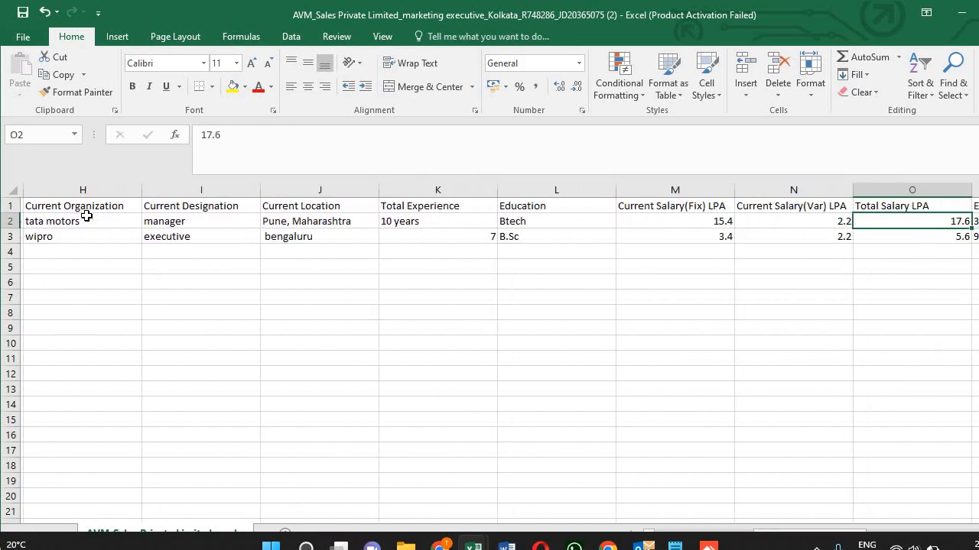